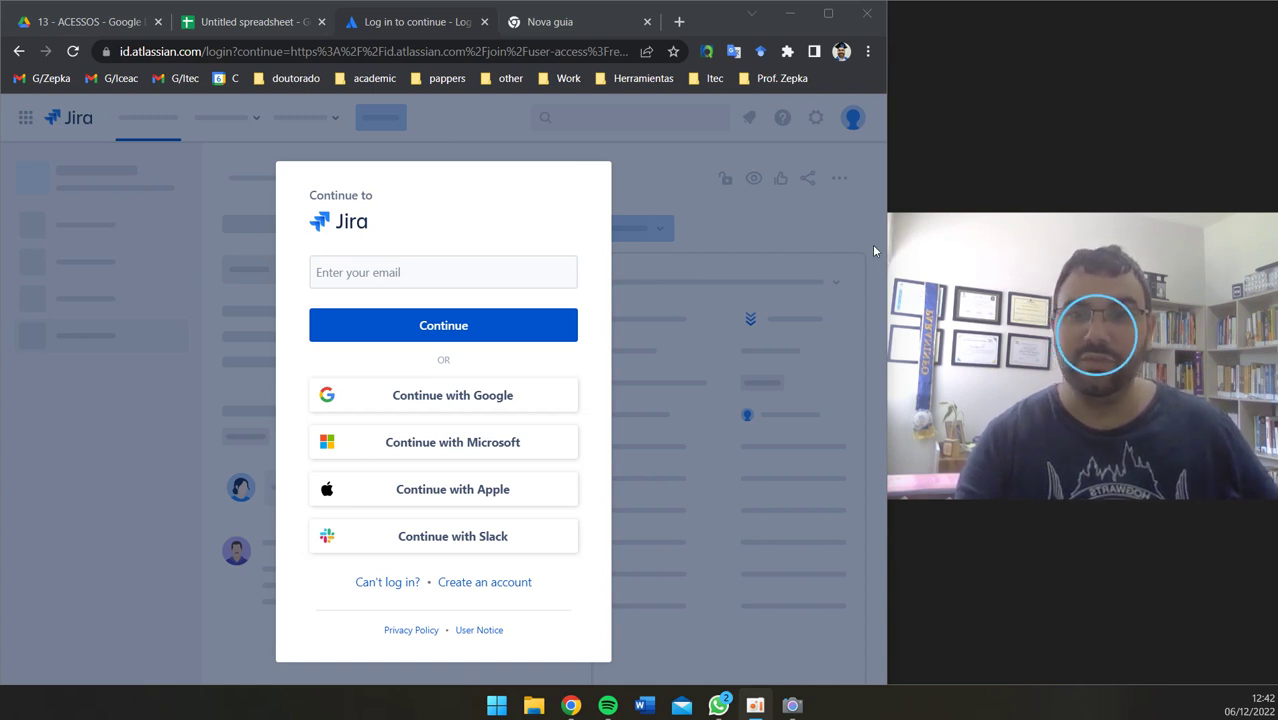
# - Open the bookmarked Repense Jira site and sign in with the Google account
pyautogui.click(704, 80)
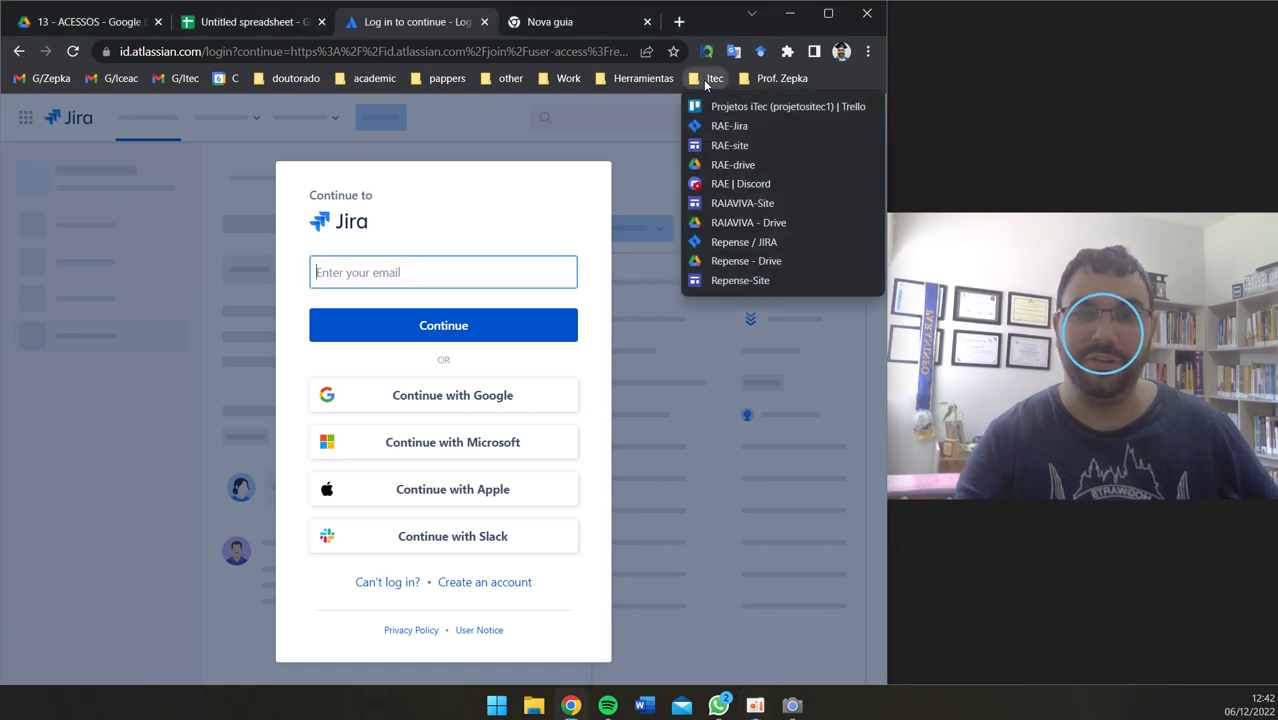
pyautogui.click(771, 242)
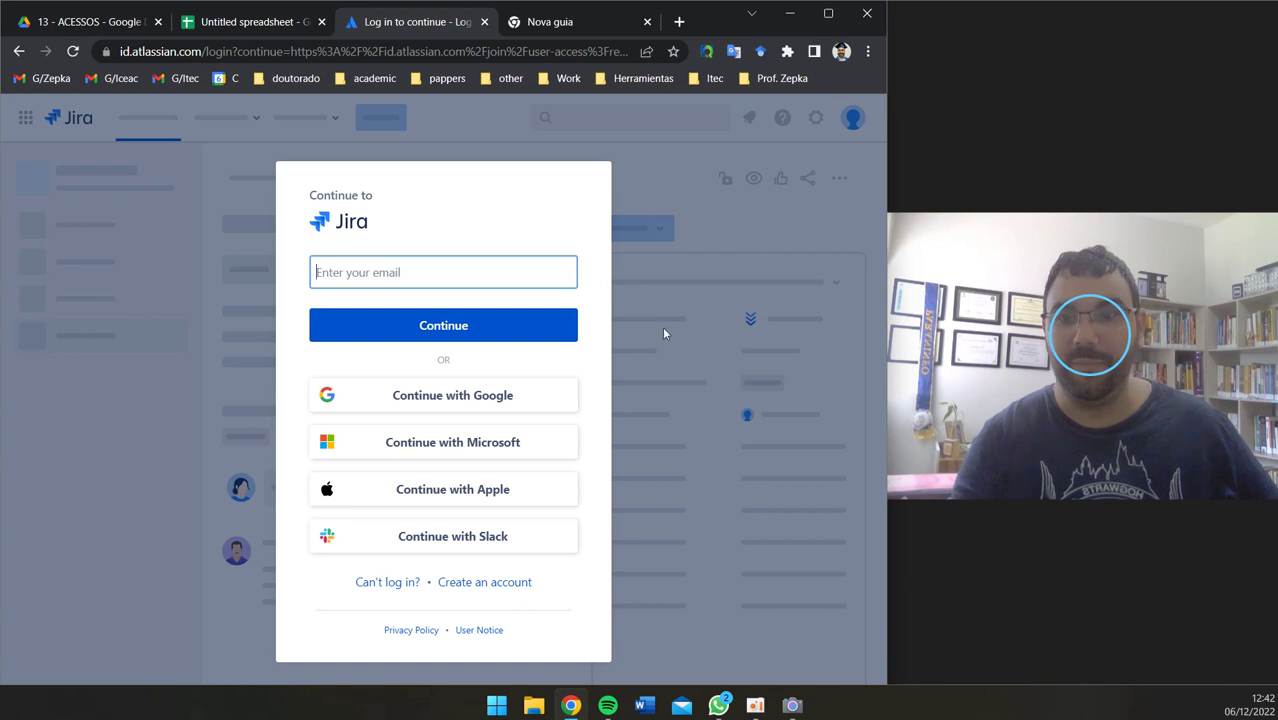
pyautogui.click(491, 392)
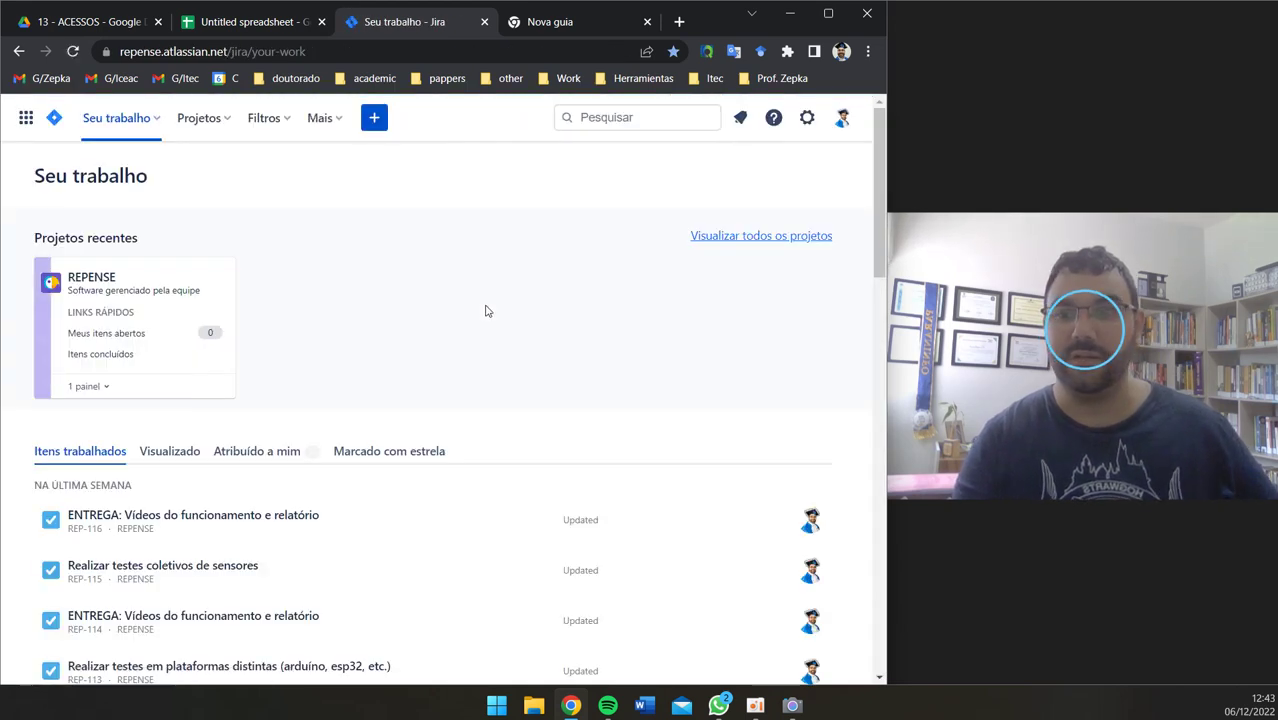
# - Open the REPENSE project and show its backlog
pyautogui.click(104, 284)
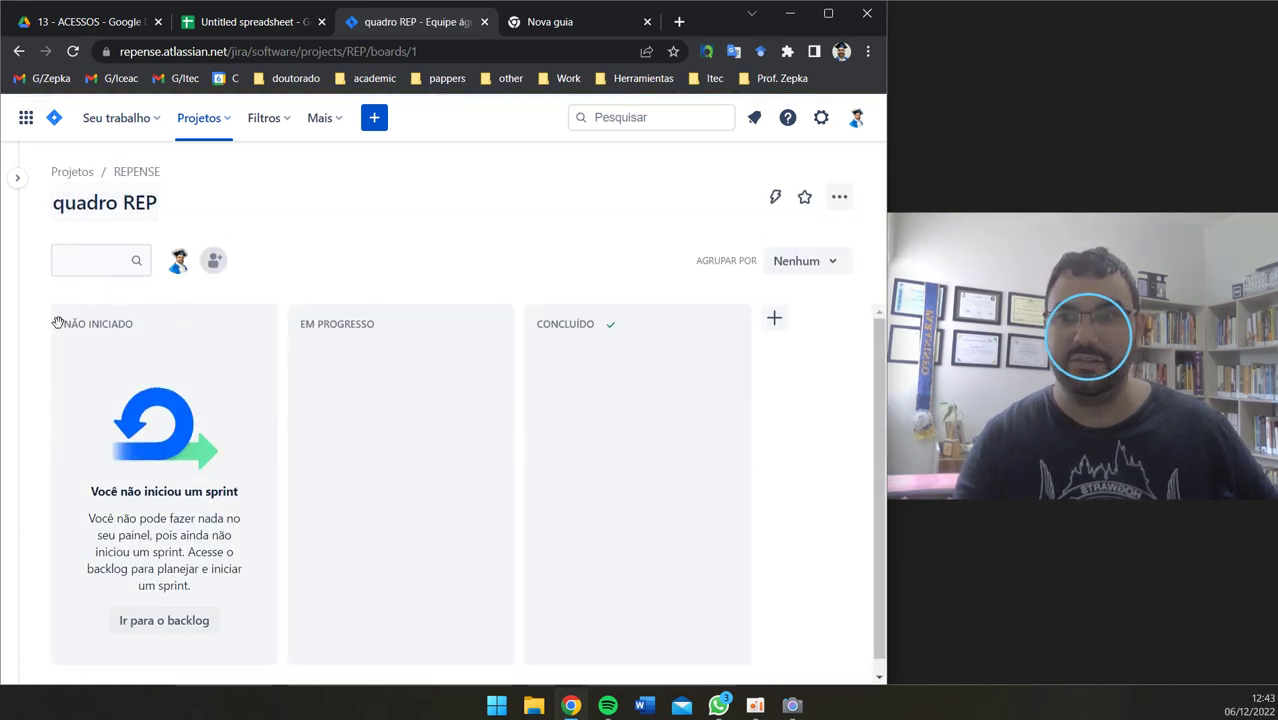
pyautogui.click(16, 180)
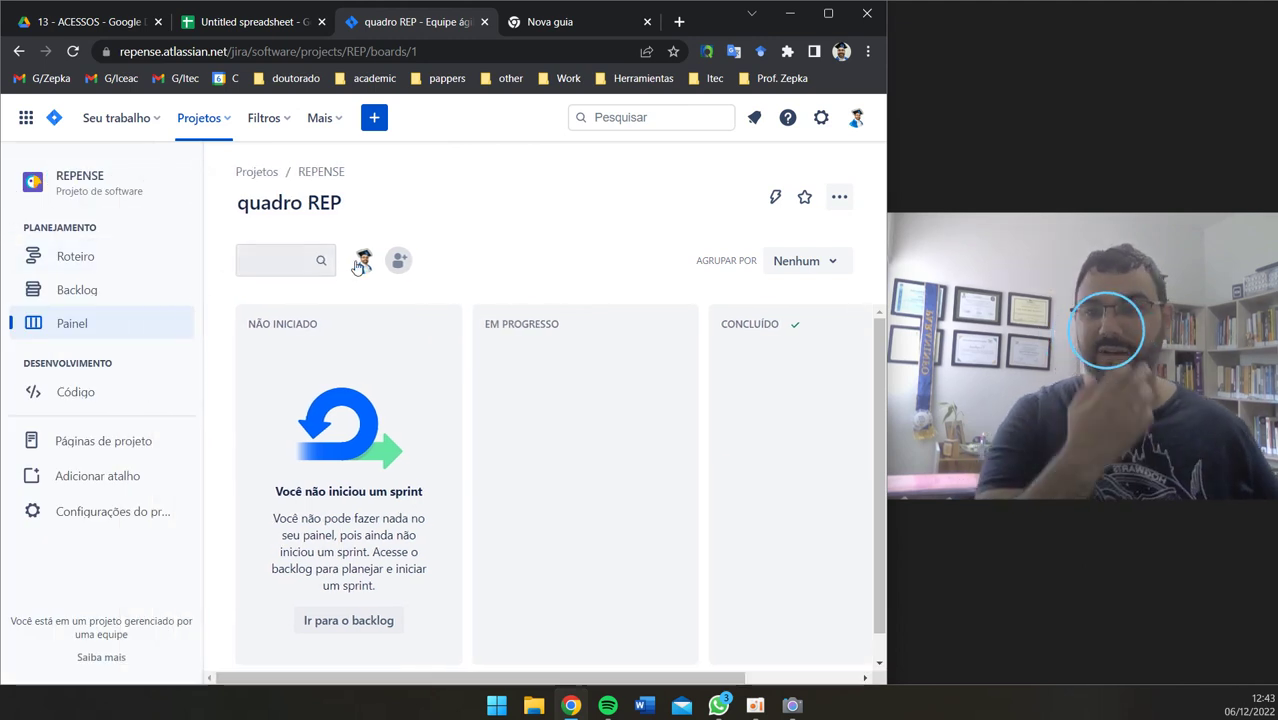
pyautogui.click(127, 298)
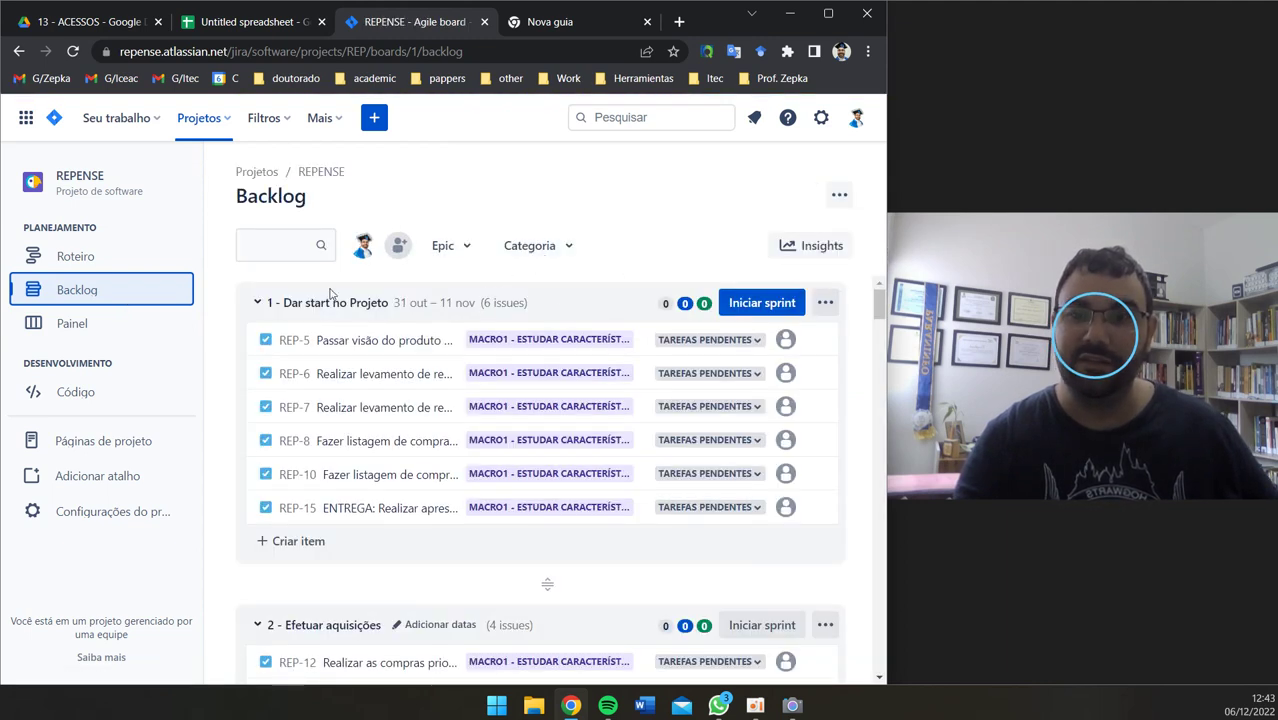
# - Open issue REP-5 in the sprint "1 - Dar start no Projeto" and assign it to yourself
pyautogui.click(356, 343)
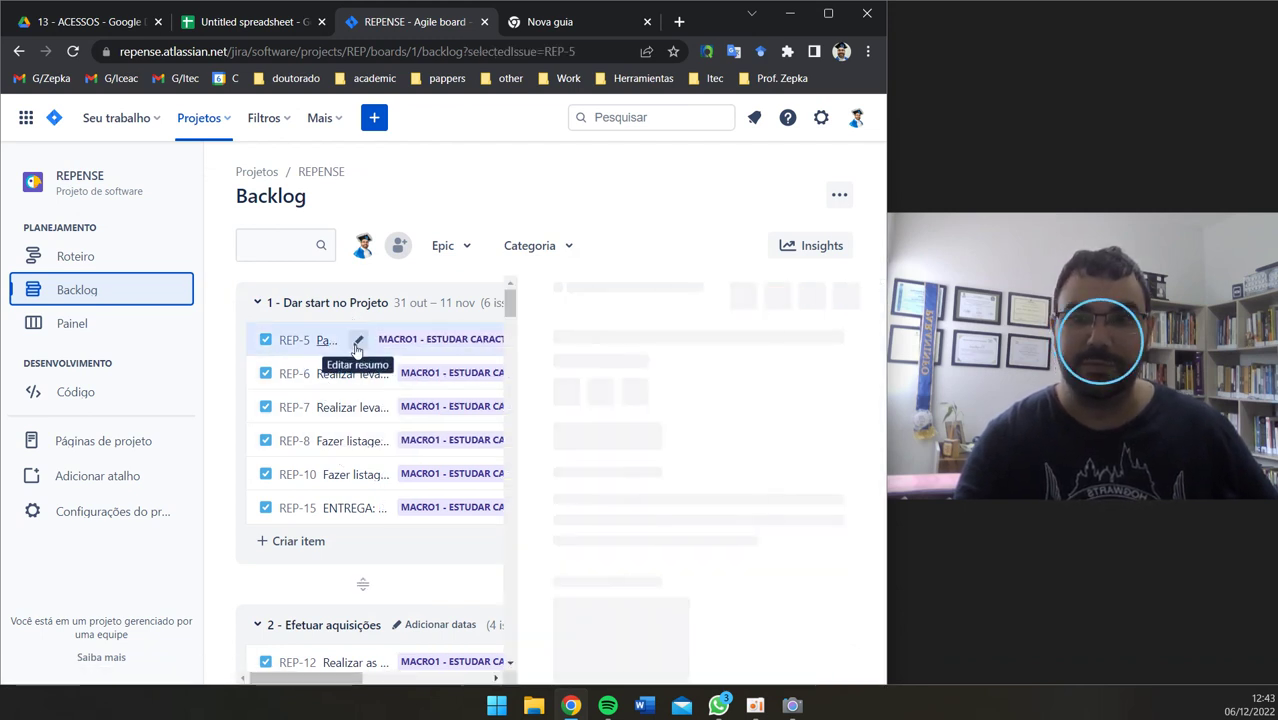
pyautogui.scroll(-1, 779, 488)
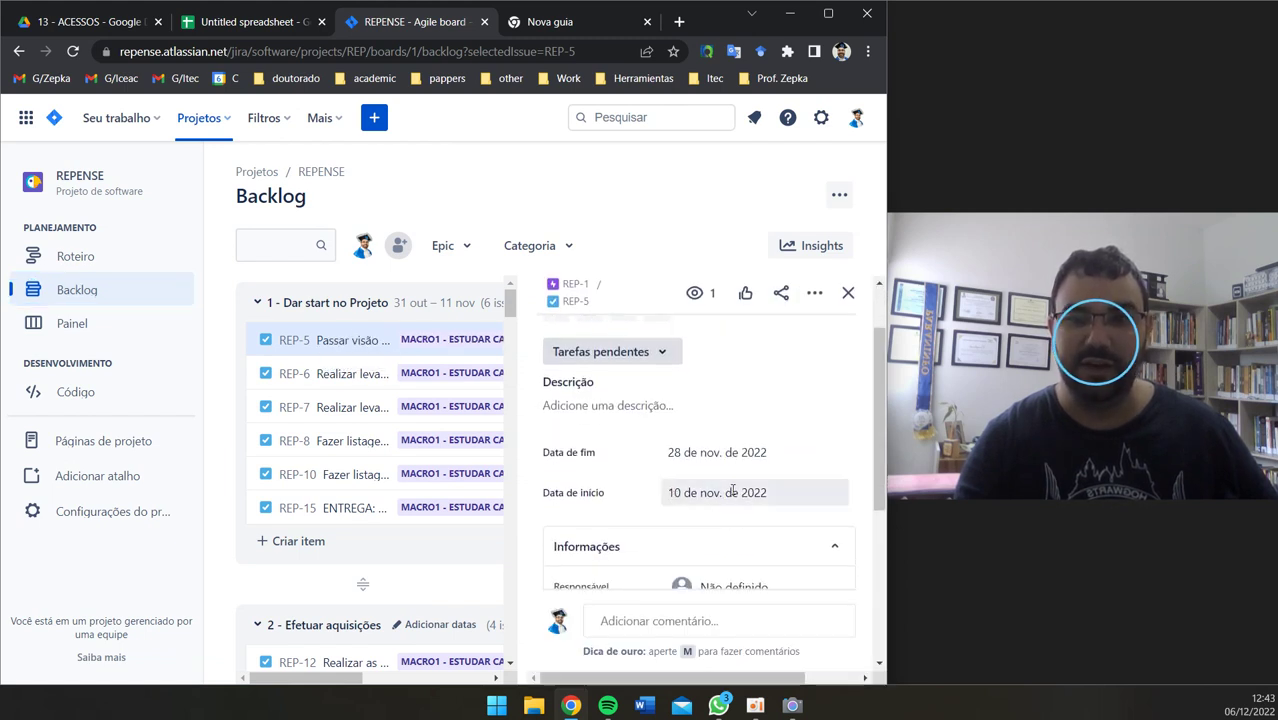
pyautogui.scroll(-1, 688, 448)
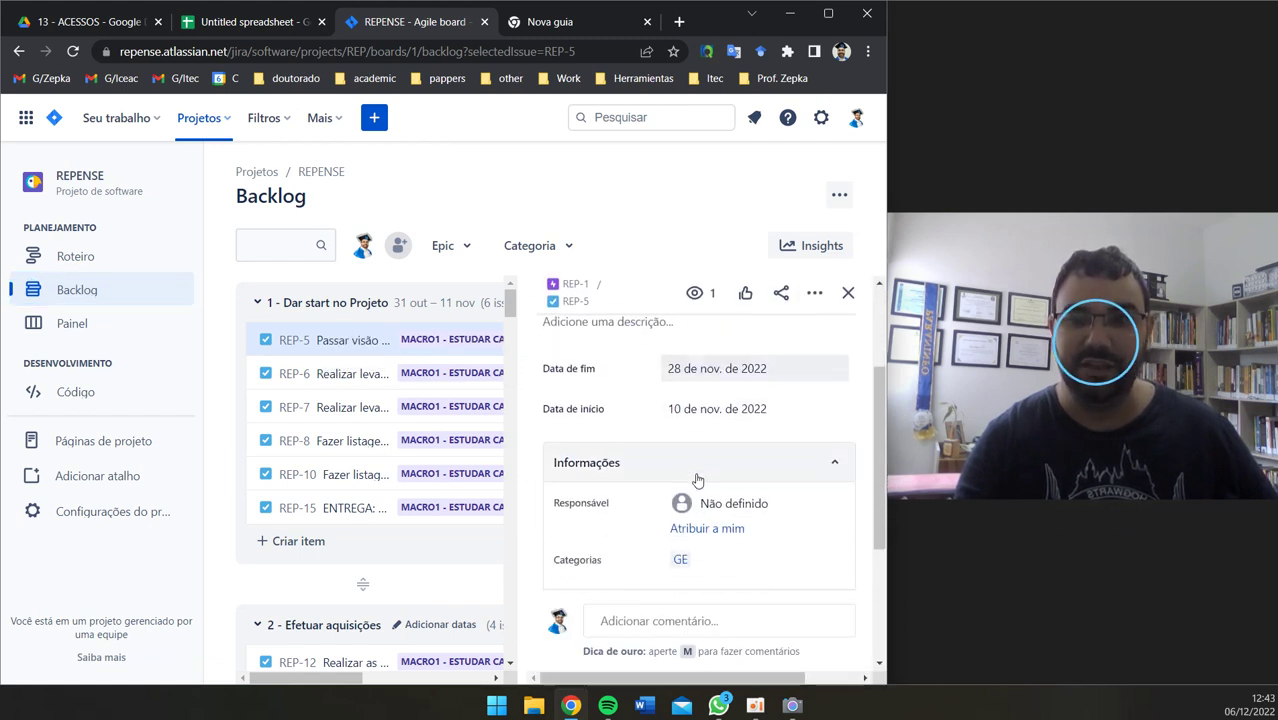
pyautogui.click(699, 529)
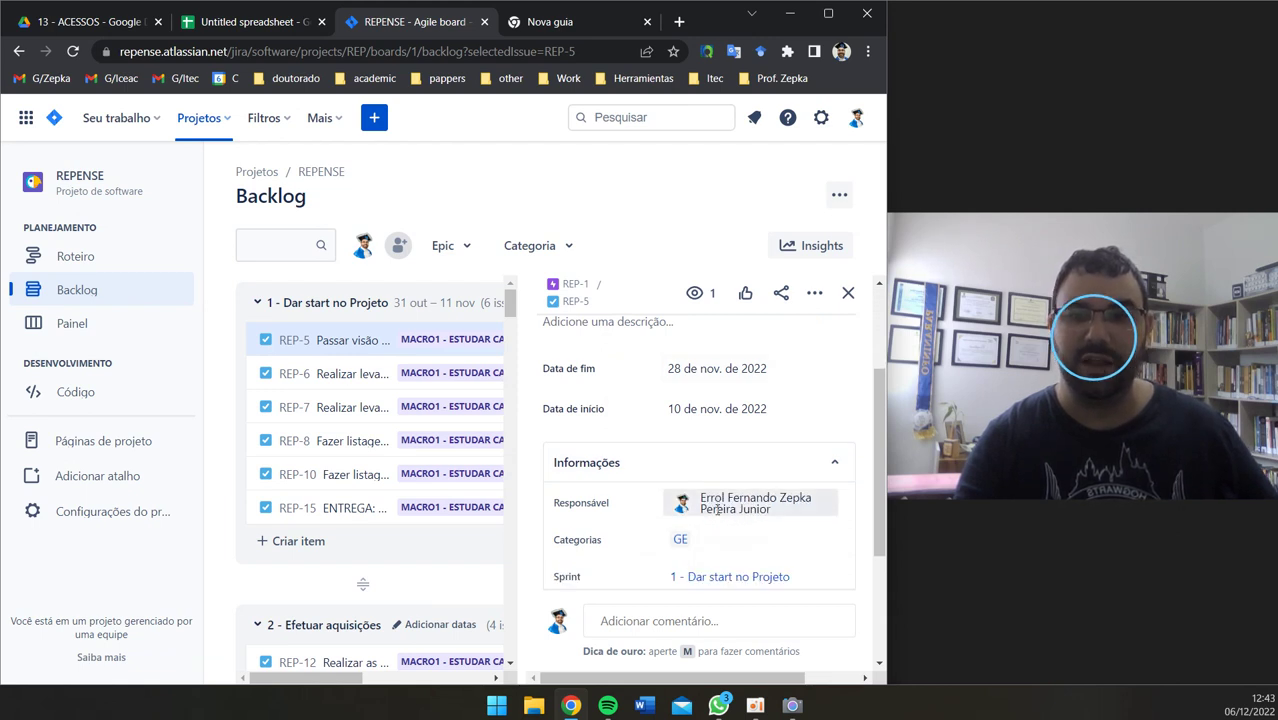
# - Change the assignee of REP-5 to REPENSE Embrapii
pyautogui.click(716, 500)
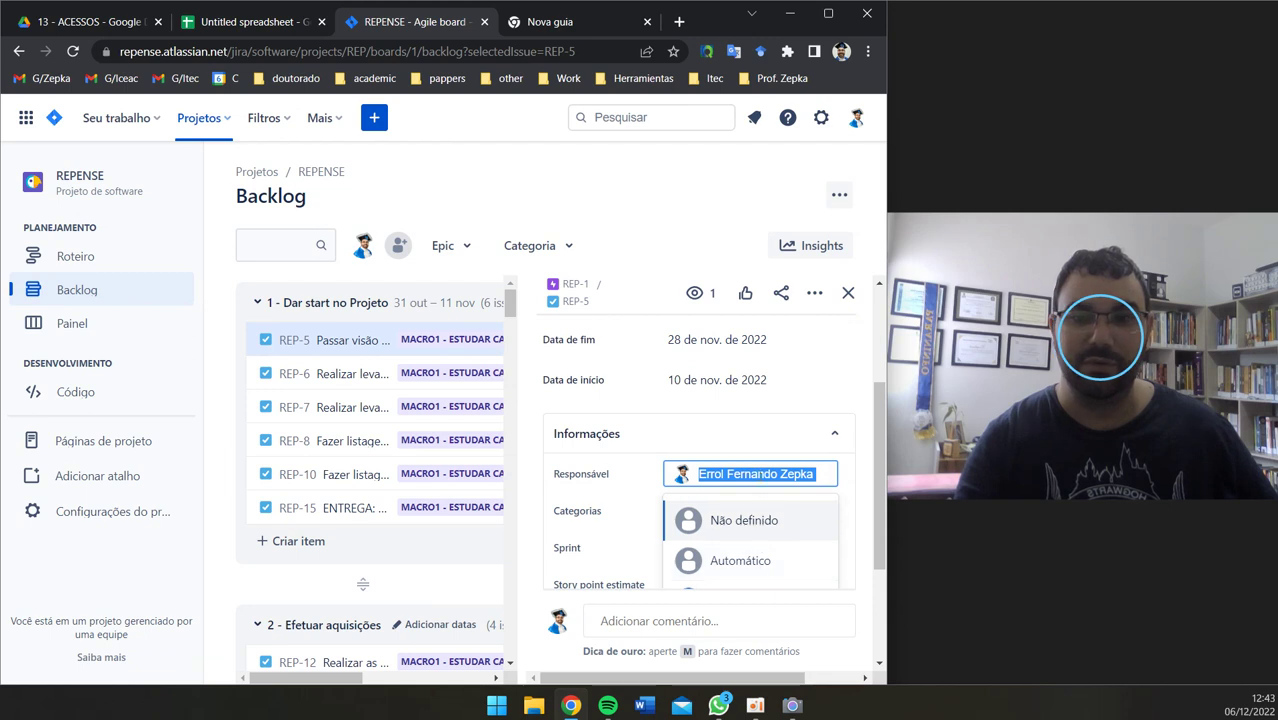
pyautogui.click(827, 476)
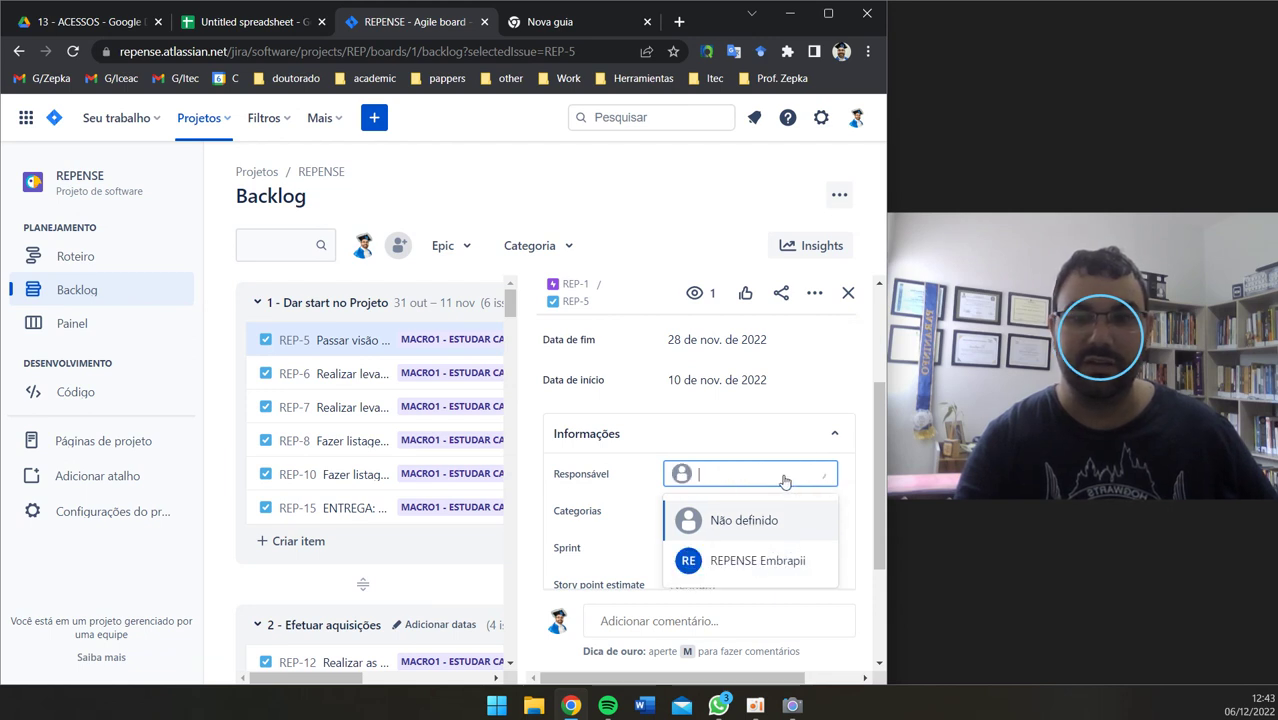
pyautogui.click(765, 562)
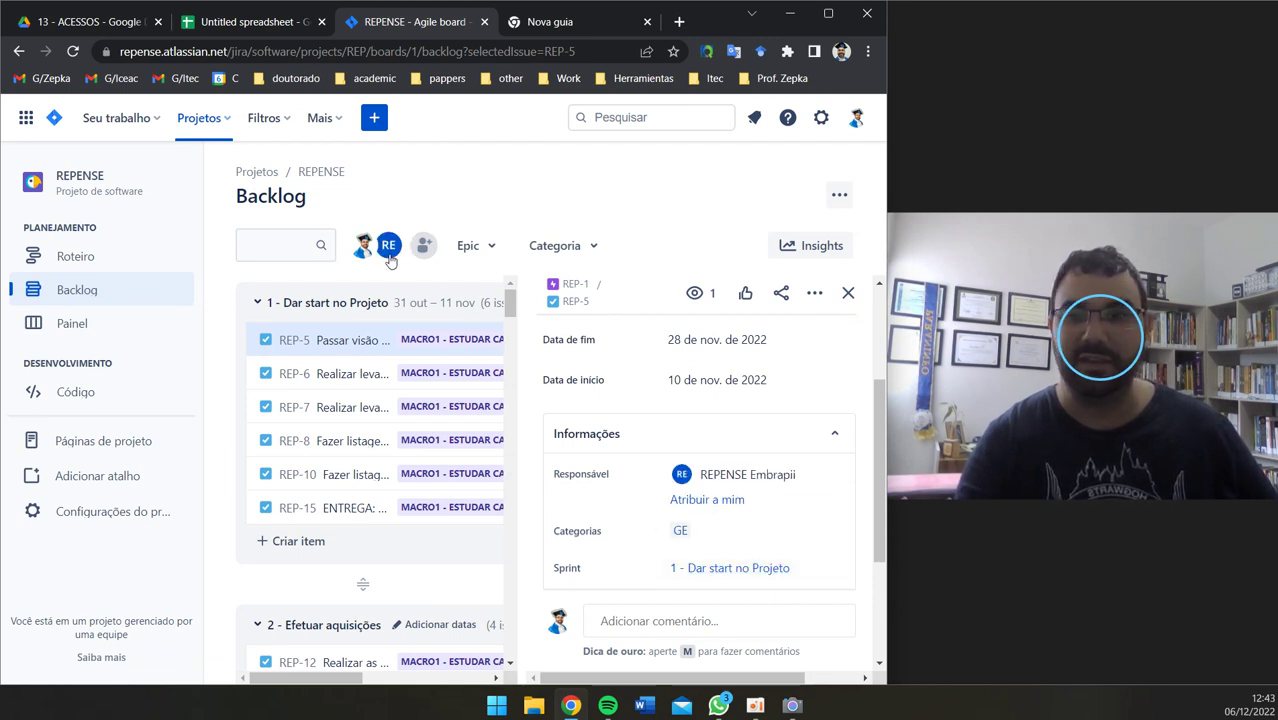
# - Reset the assignee of REP-5 to "Não definido"
pyautogui.click(827, 478)
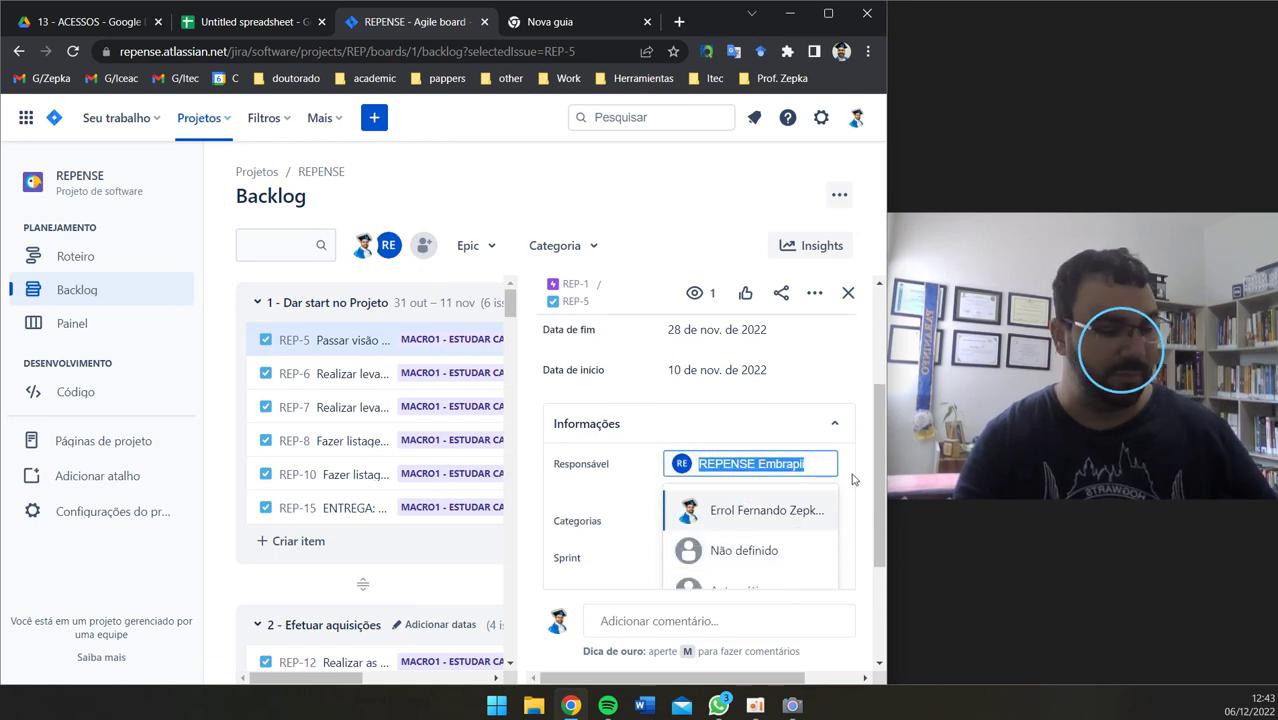
pyautogui.press('BackSpace')
pyautogui.click(603, 509)
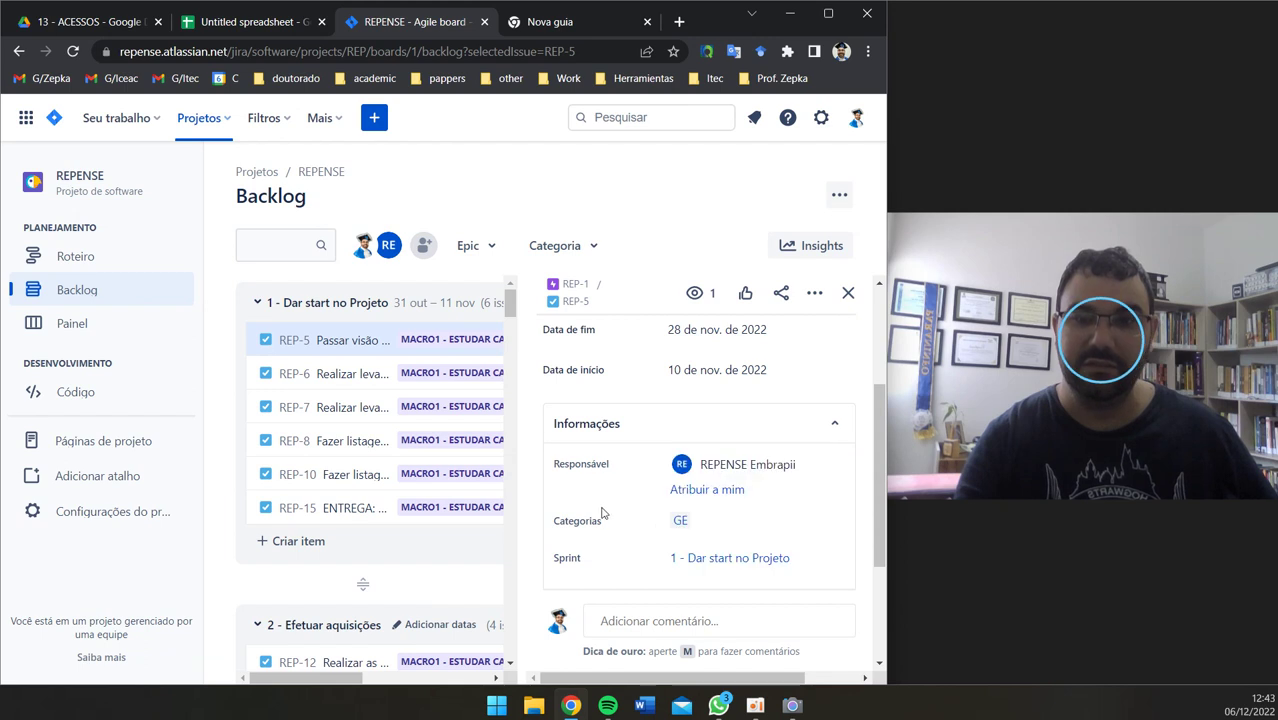
pyautogui.click(730, 468)
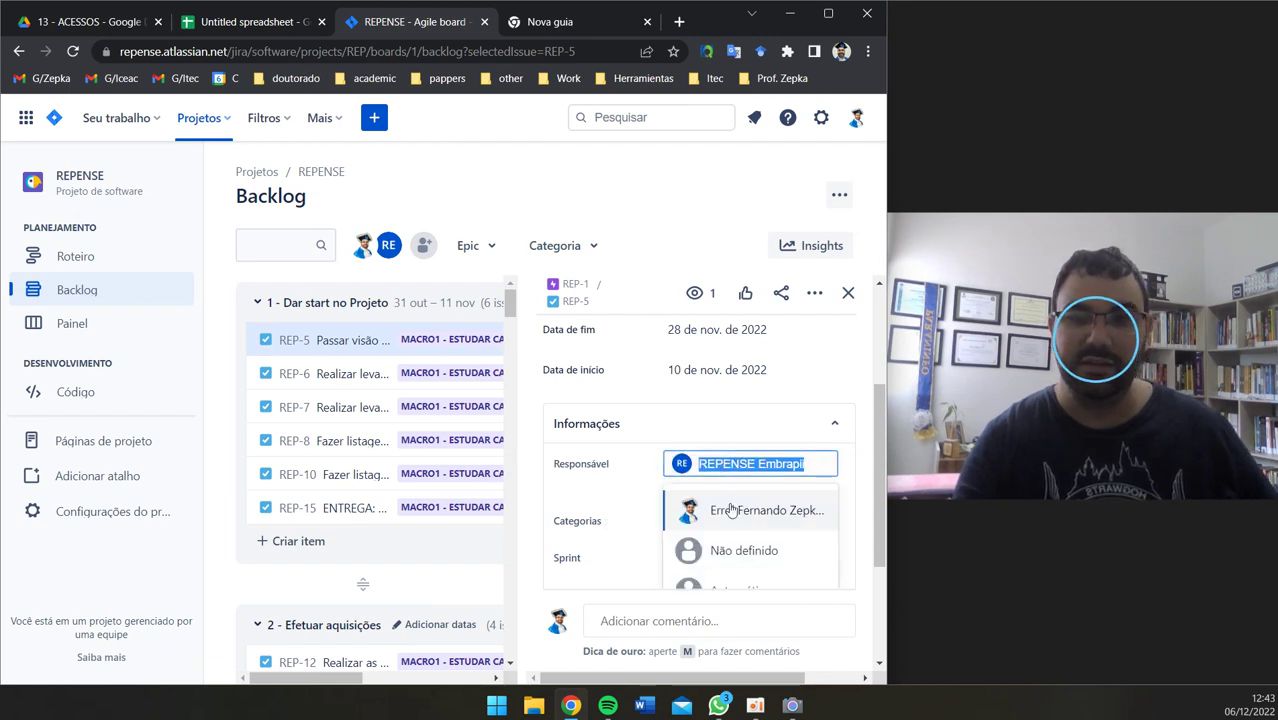
pyautogui.click(746, 547)
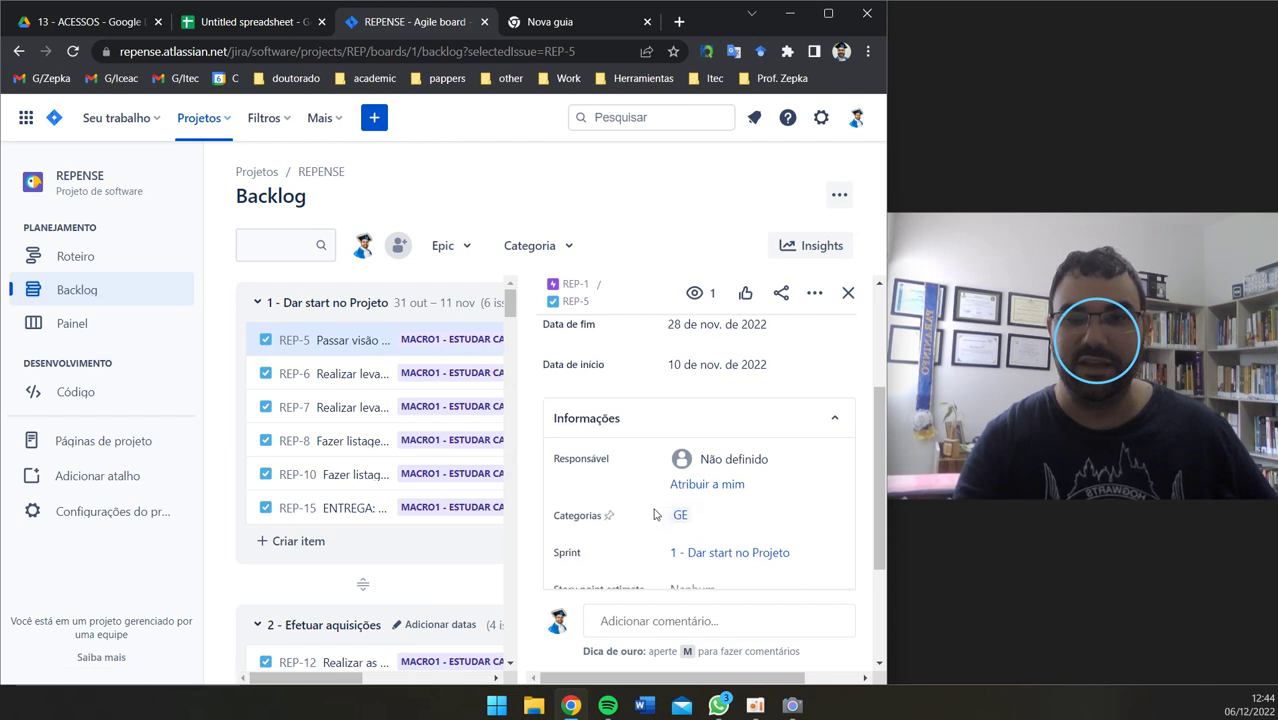
# - Open issue REP-20 in the sprint "X - Esclarecer dúvidas" and examine its dates, assignee, category and activity section
pyautogui.scroll(-1, 676, 518)
pyautogui.scroll(-5, 451, 544)
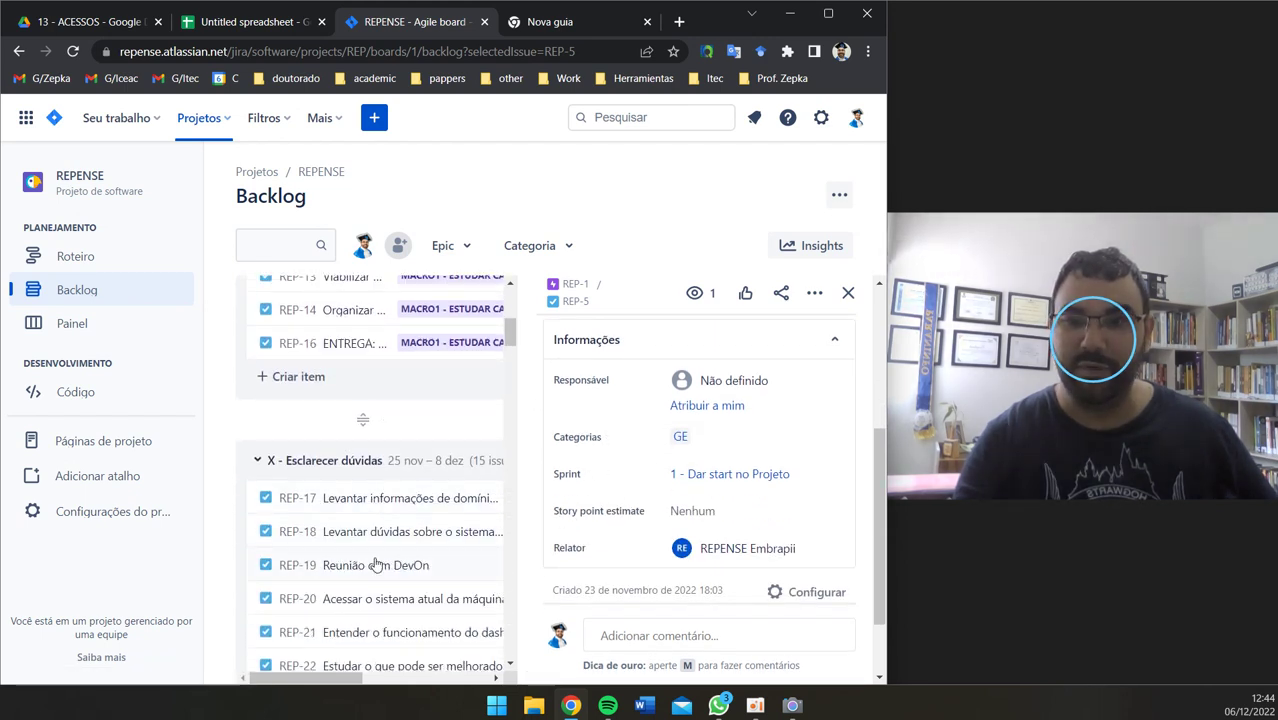
pyautogui.click(378, 598)
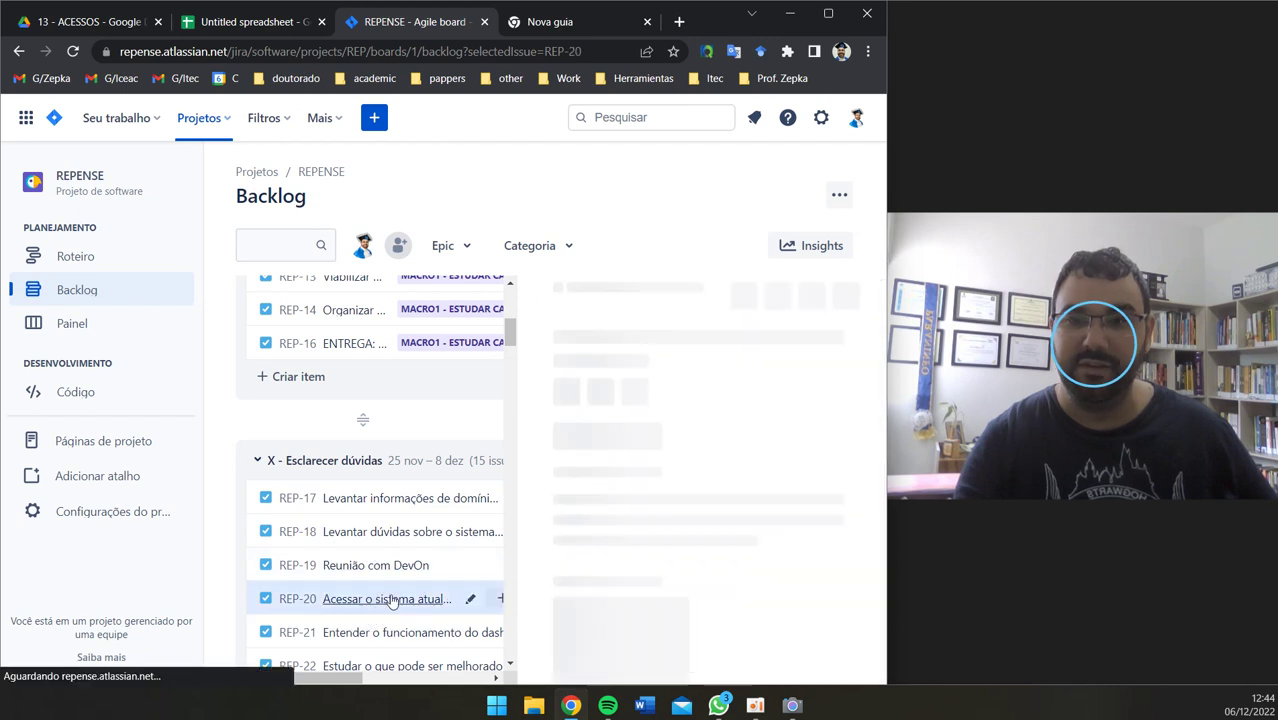
pyautogui.scroll(-3, 691, 574)
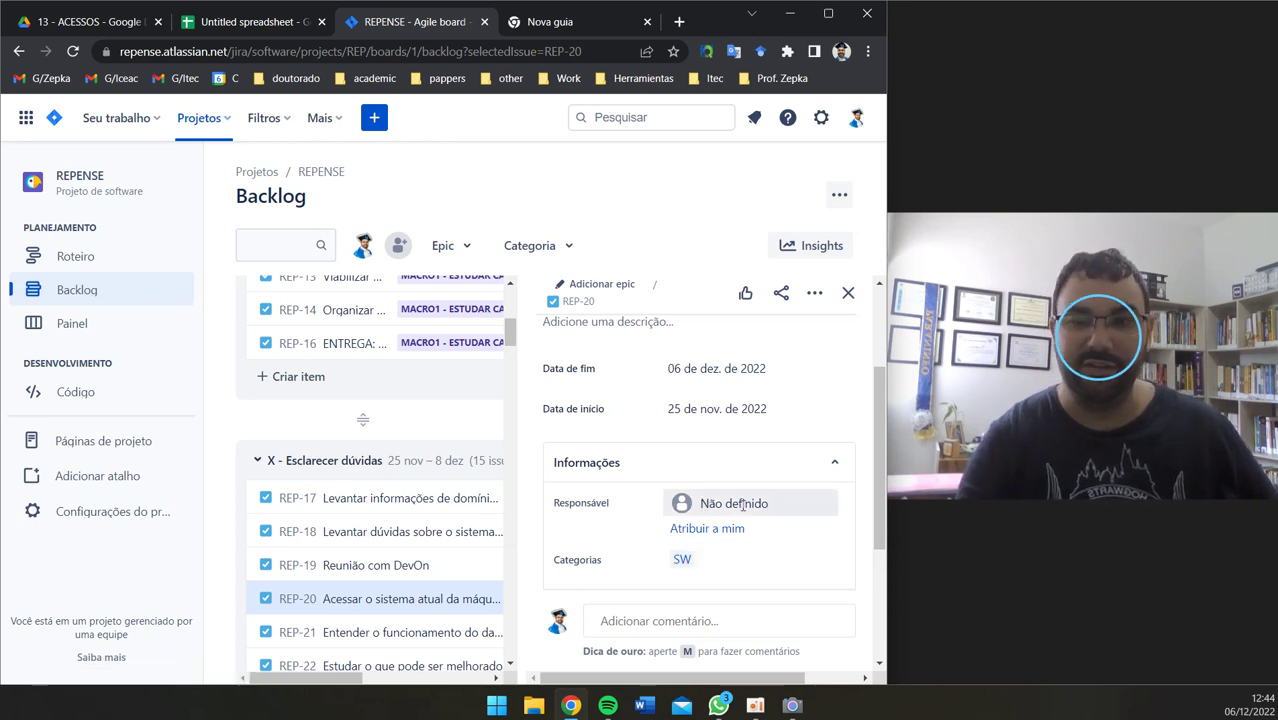
pyautogui.scroll(1, 741, 503)
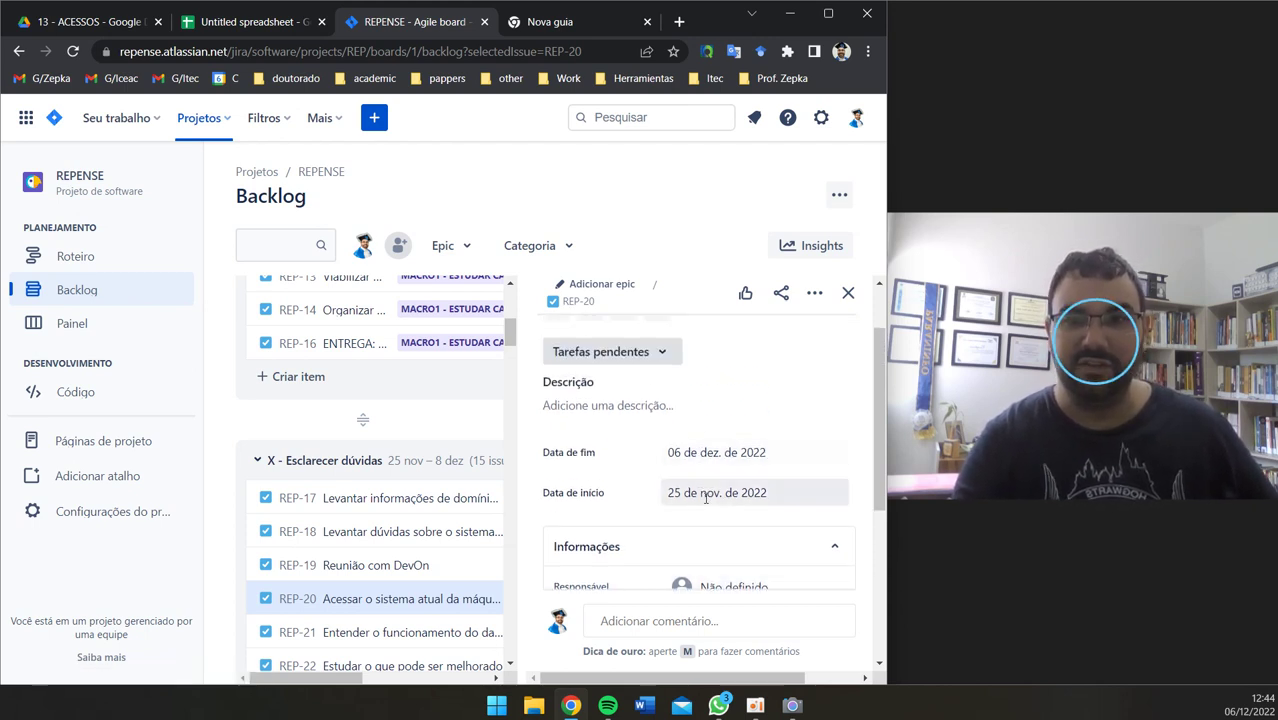
pyautogui.scroll(-5, 705, 497)
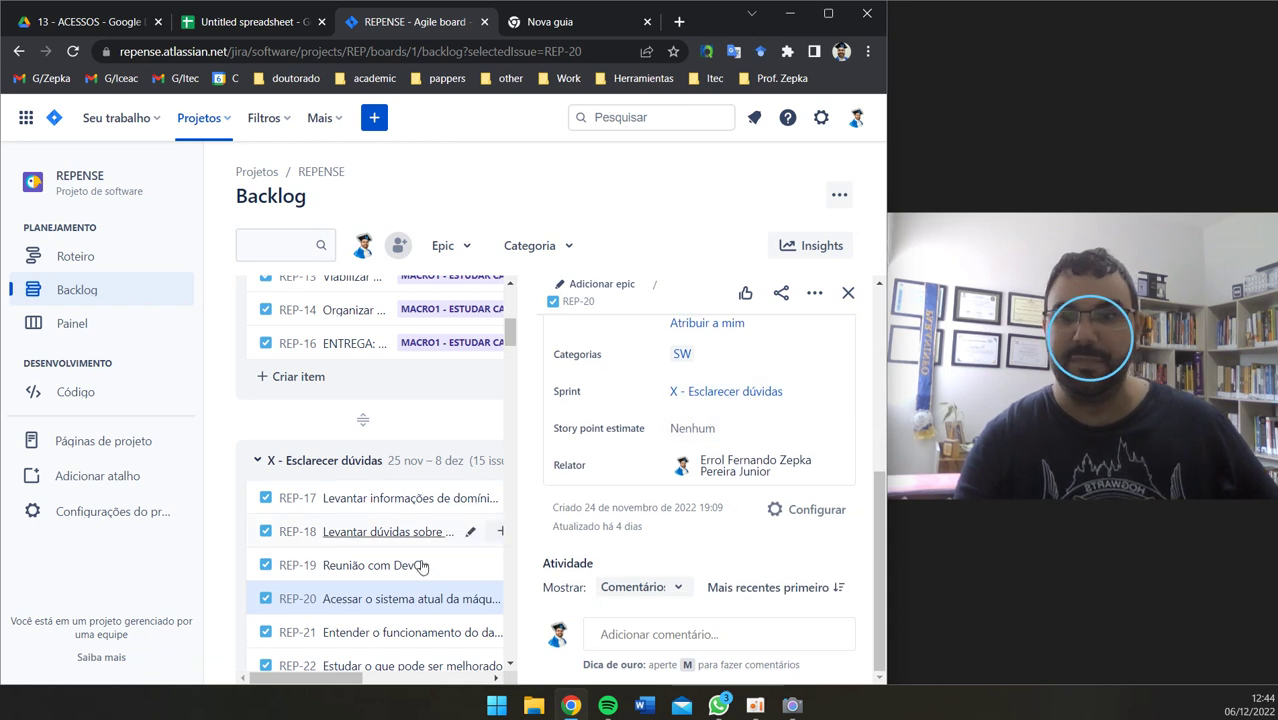
pyautogui.scroll(-1, 439, 585)
pyautogui.scroll(4, 637, 635)
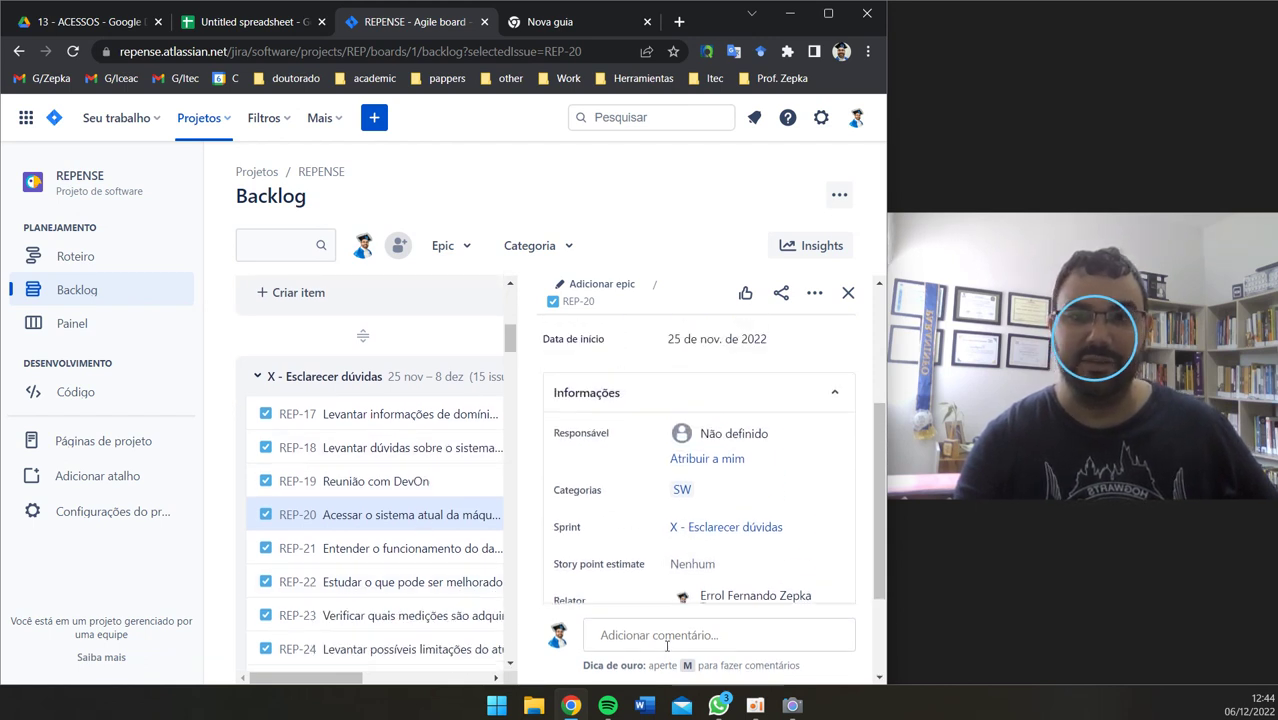
pyautogui.scroll(-1, 665, 640)
pyautogui.scroll(-3, 670, 636)
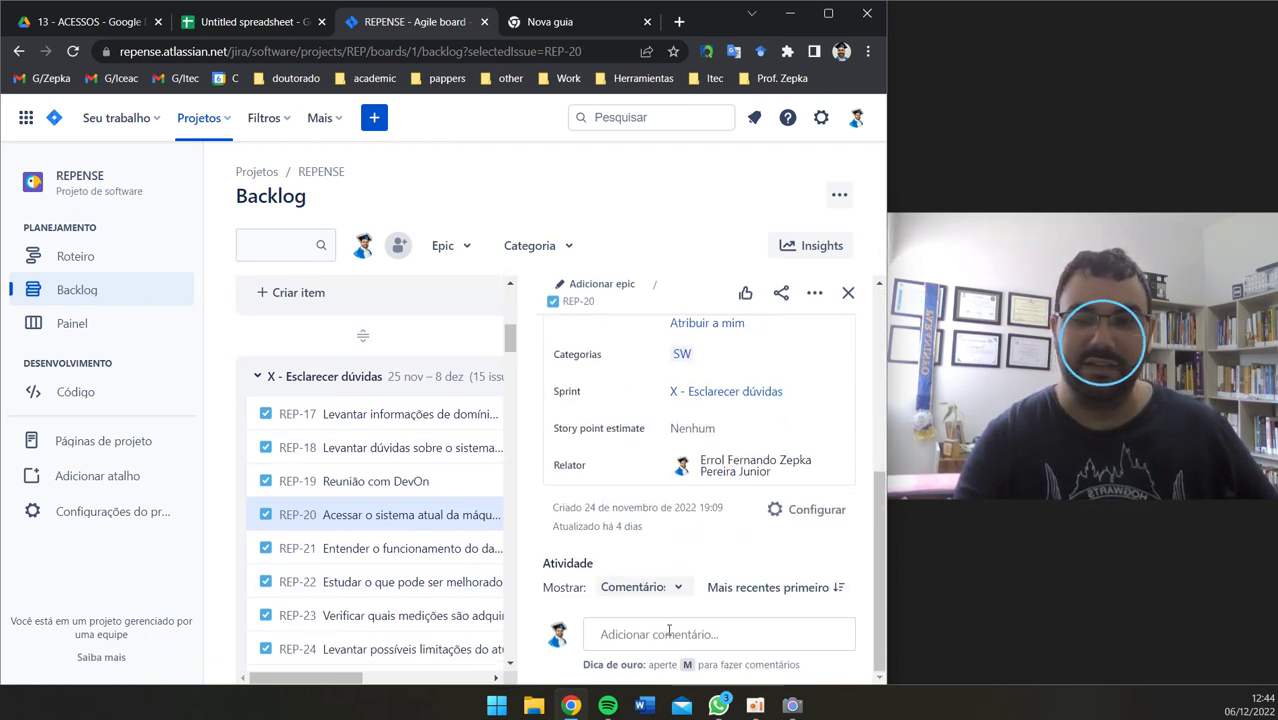
# - Open the comment editor of REP-20, review the issue's fields, and close the issue without adding a comment
pyautogui.click(682, 632)
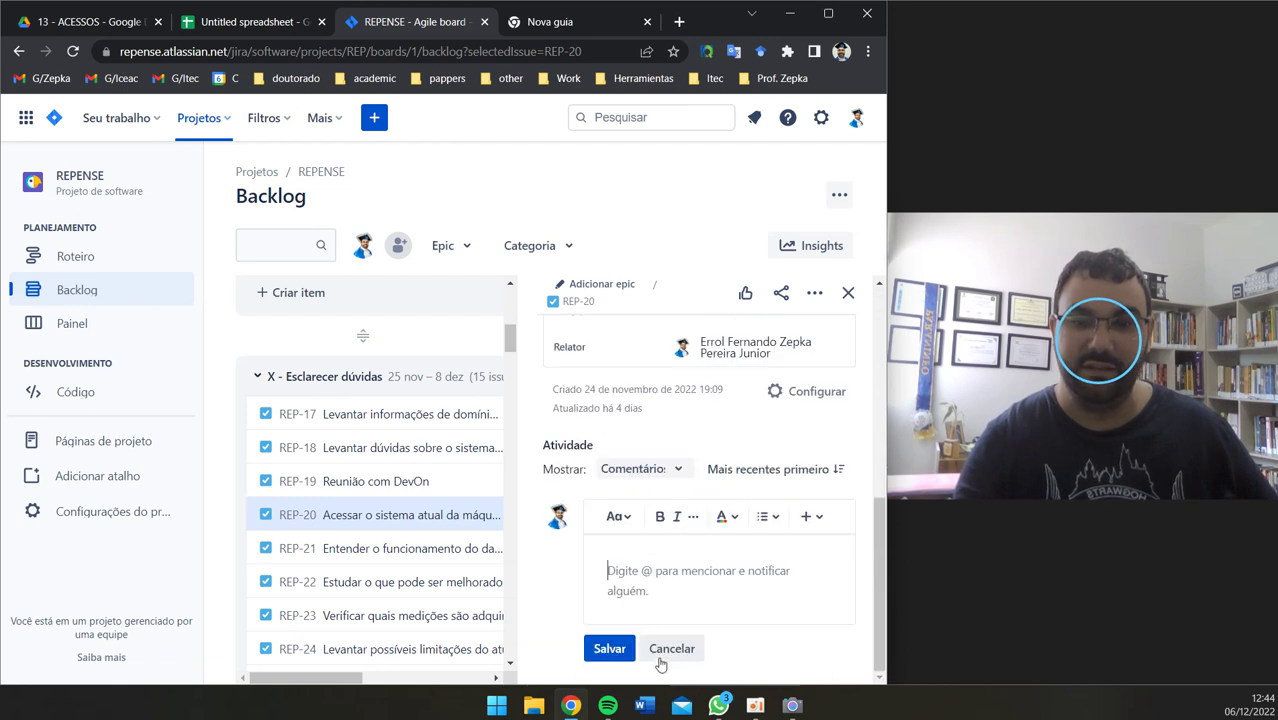
pyautogui.scroll(5, 563, 578)
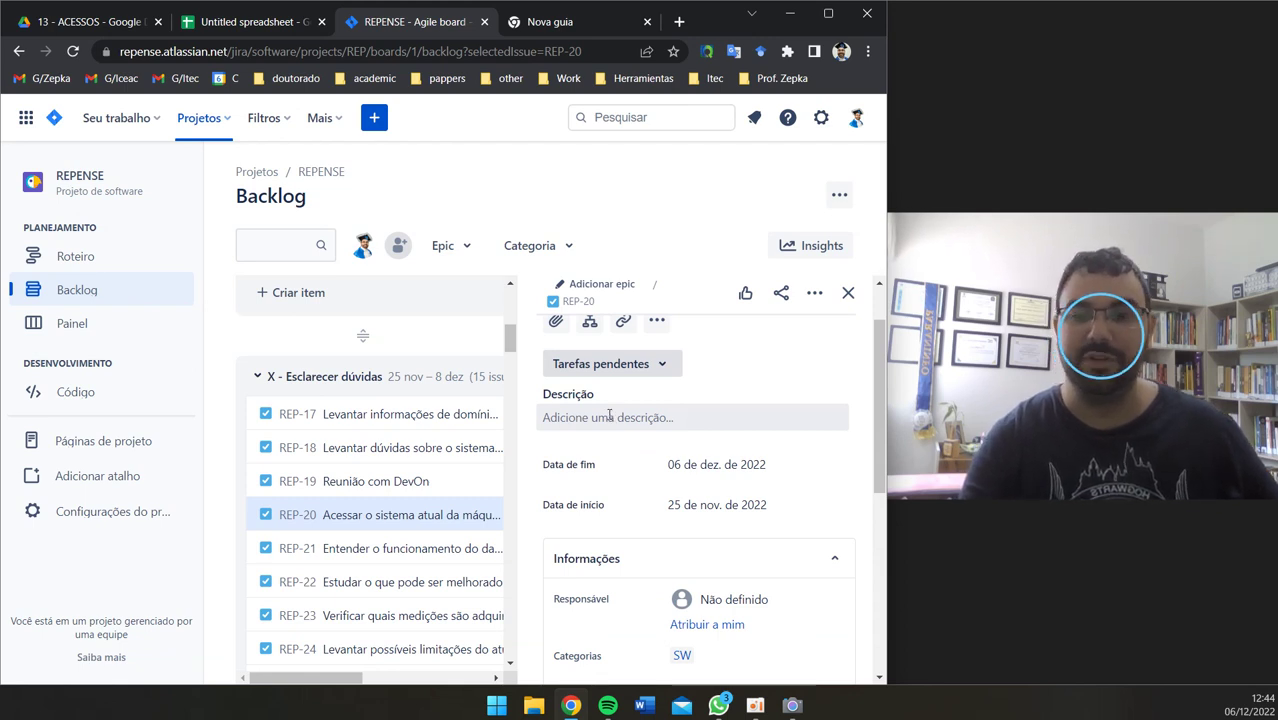
pyautogui.scroll(1, 629, 444)
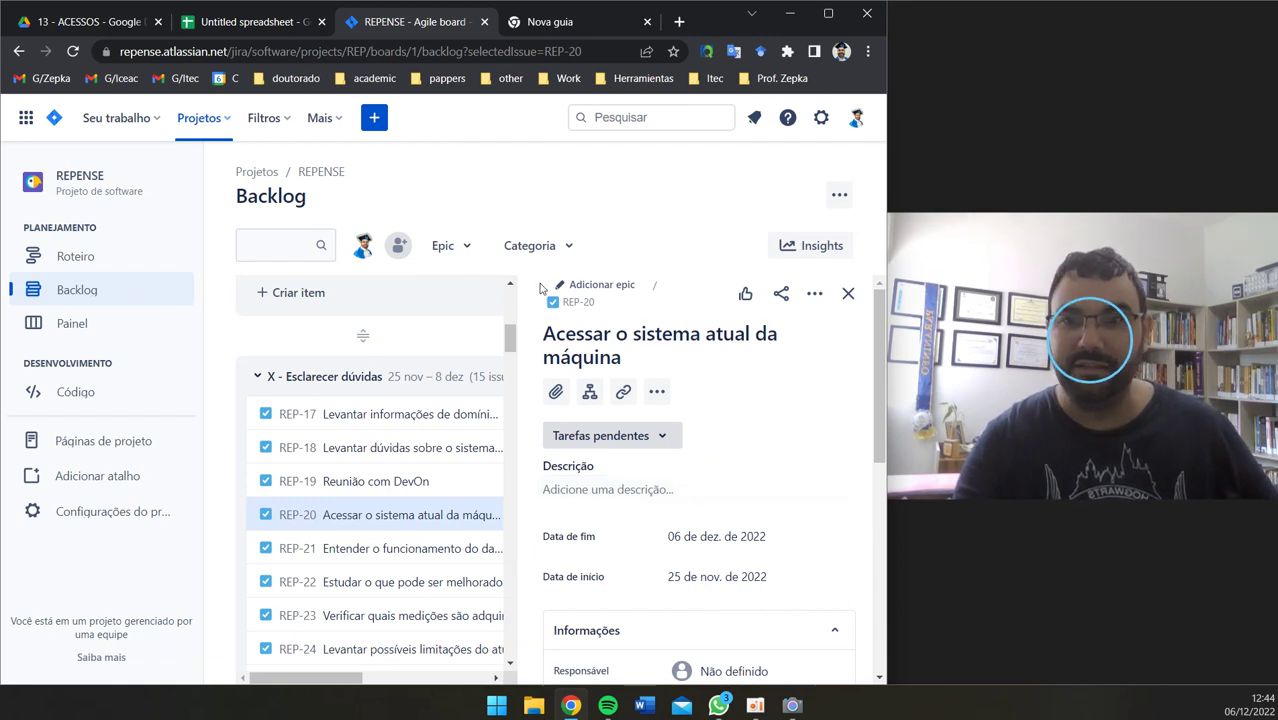
pyautogui.click(848, 294)
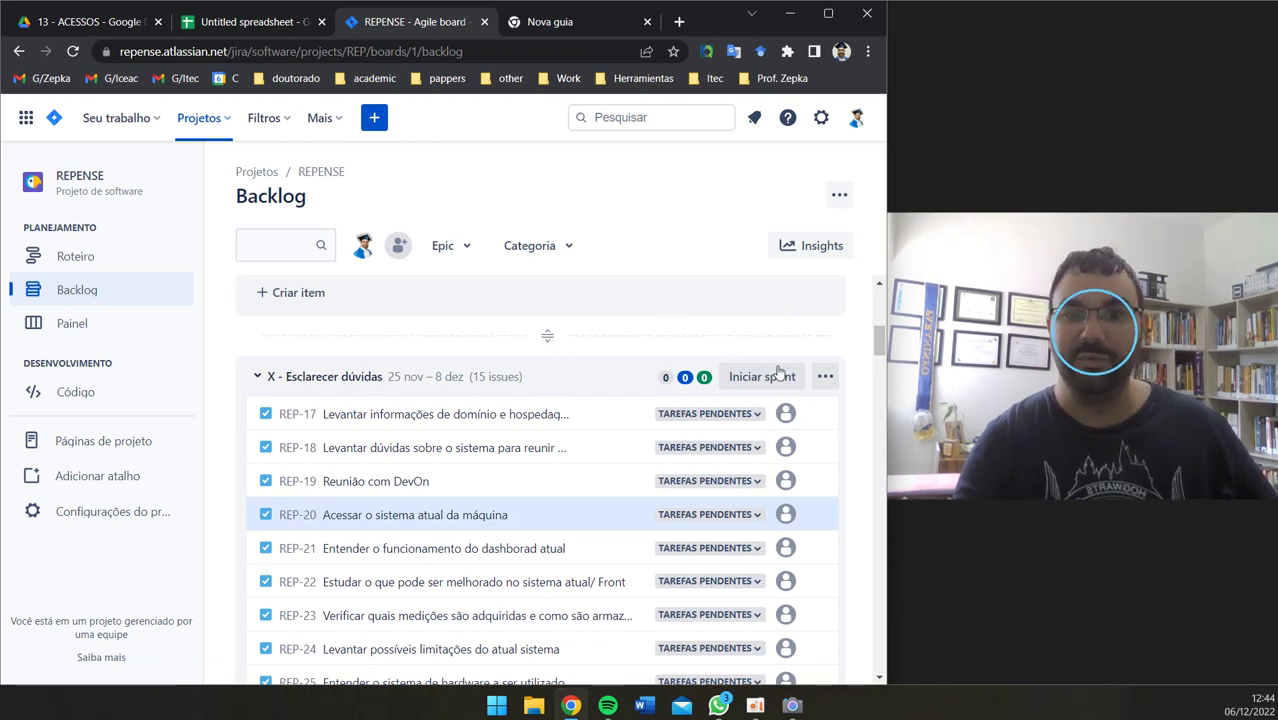
# - Start the sprint "1 - Dar start no Projeto" with its end date set to 7 December 2022
pyautogui.scroll(3, 750, 430)
pyautogui.scroll(3, 747, 450)
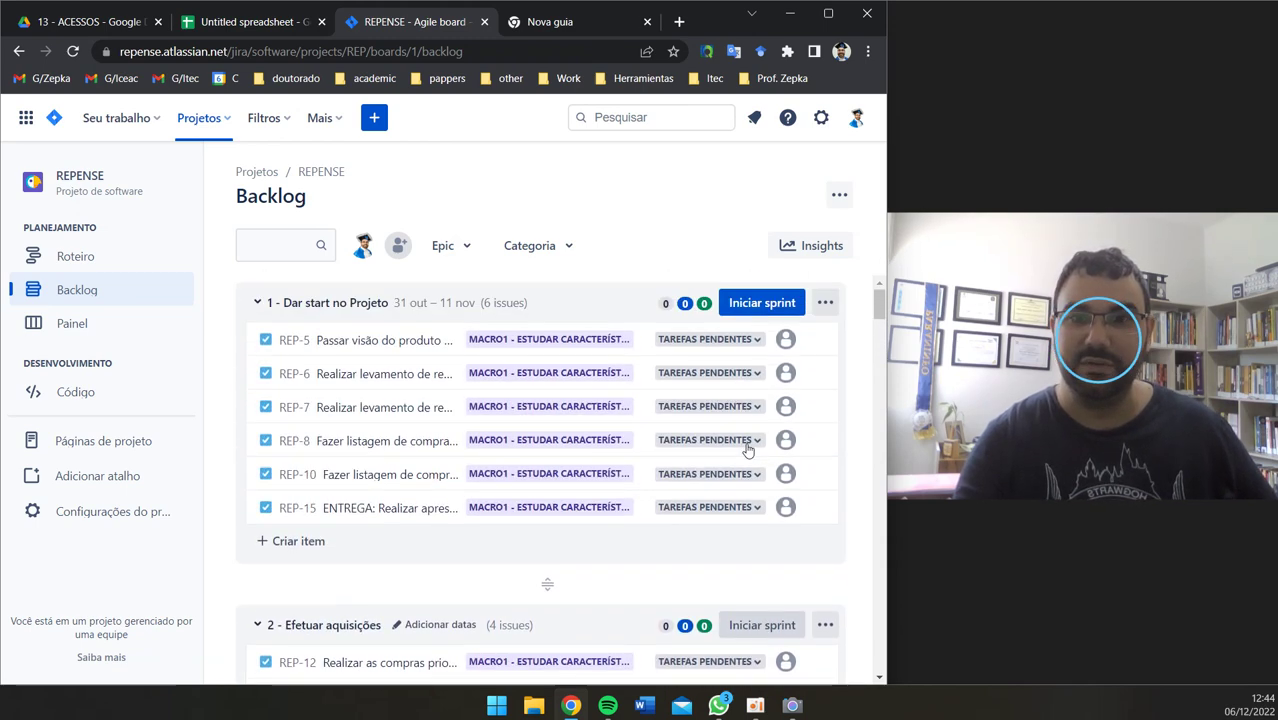
pyautogui.click(779, 316)
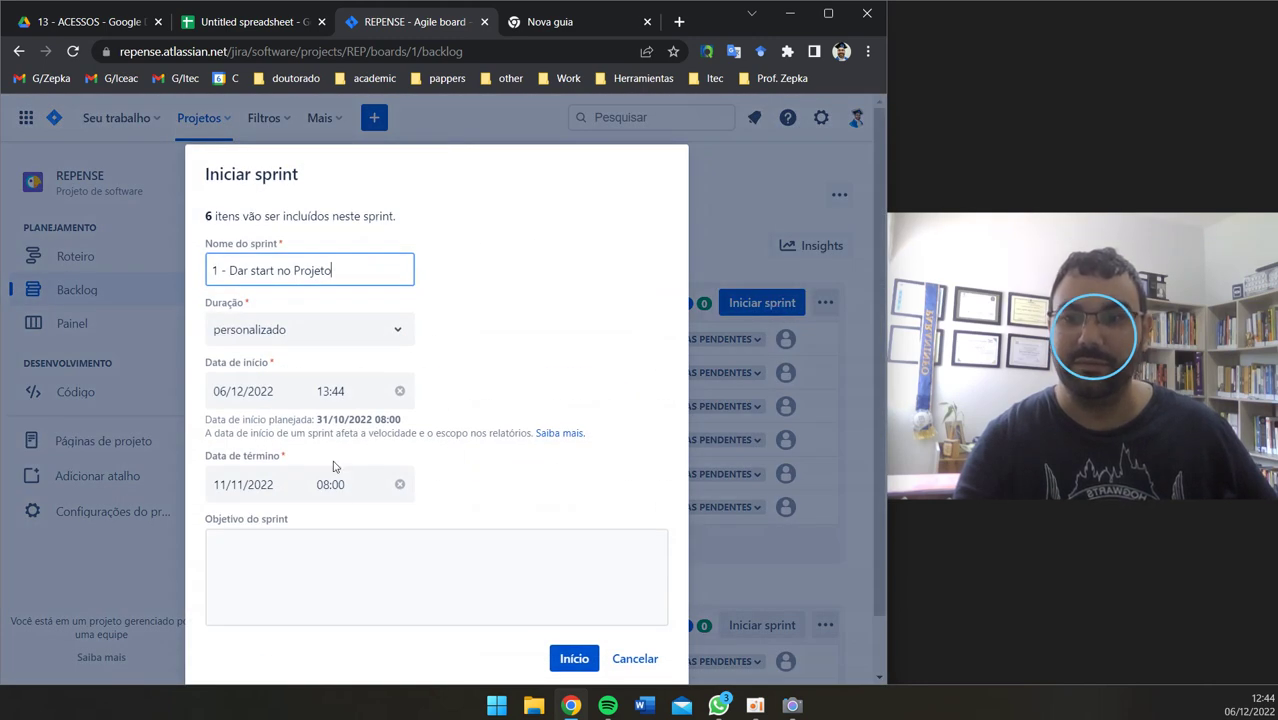
pyautogui.click(574, 660)
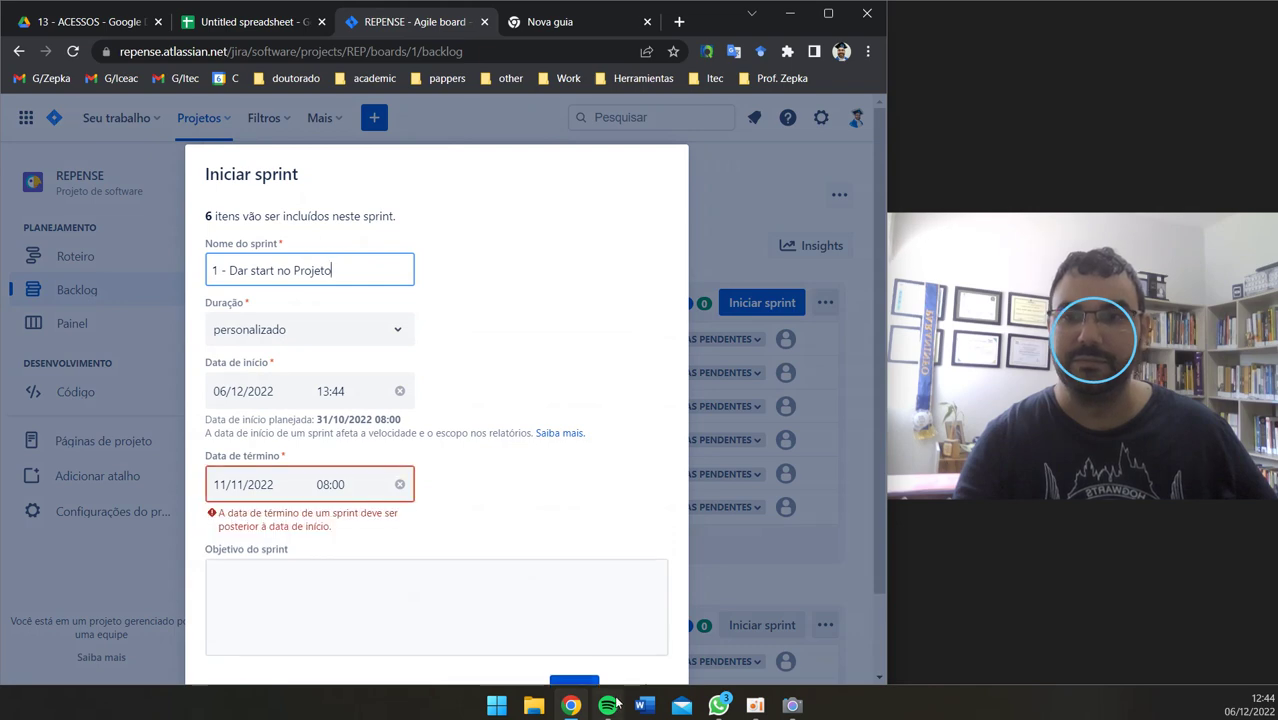
pyautogui.click(255, 486)
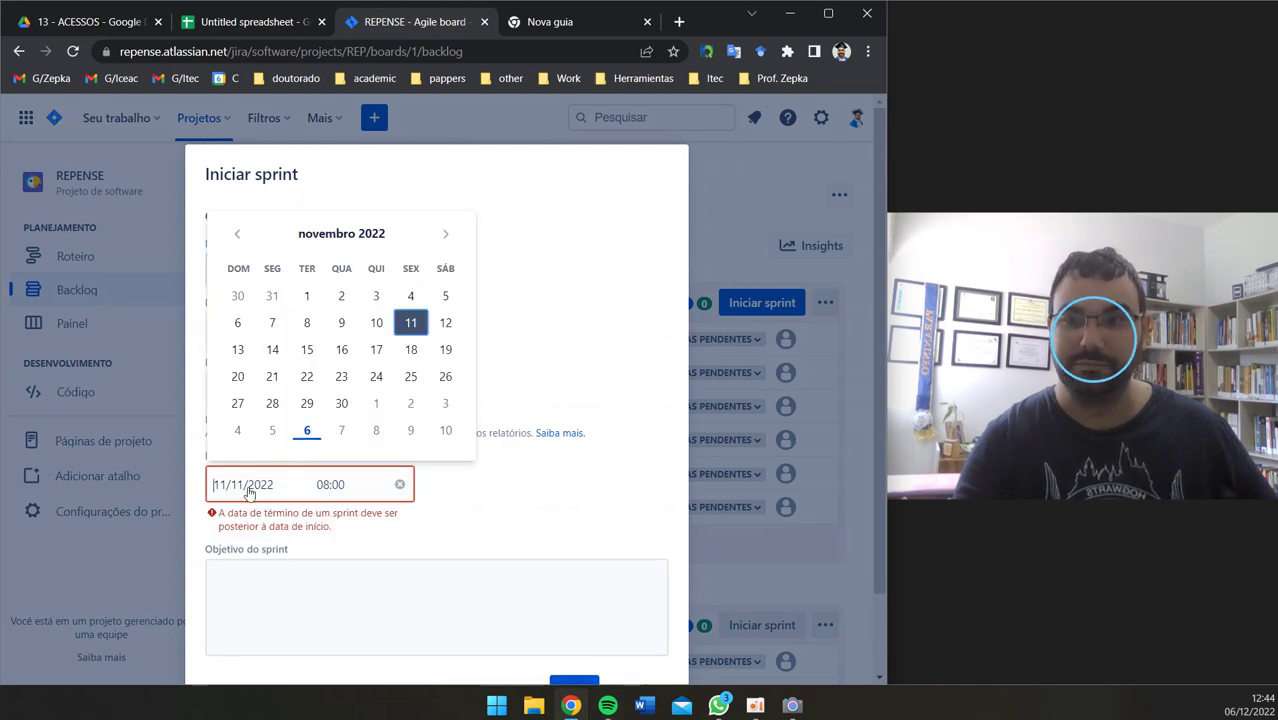
pyautogui.click(339, 432)
pyautogui.click(574, 662)
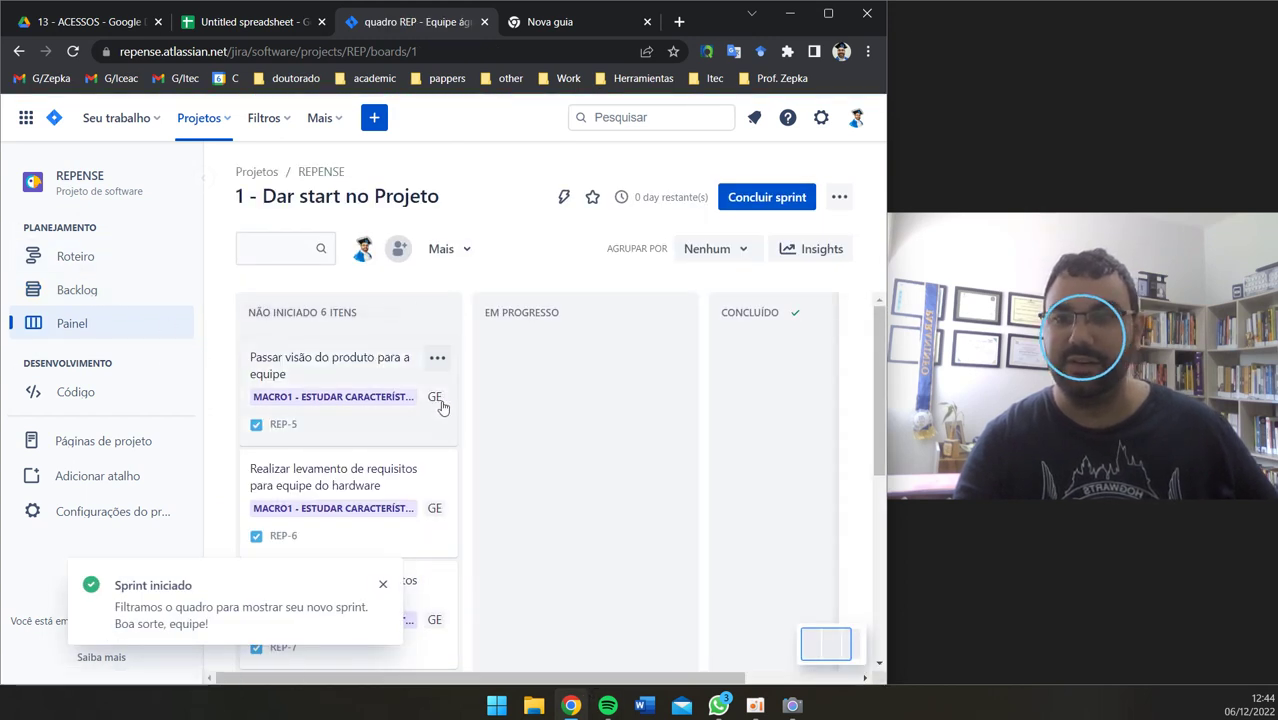
# - Dismiss the sprint notification and look over the tasks in the board's "NÃO INICIADO" column
pyautogui.scroll(-1, 440, 400)
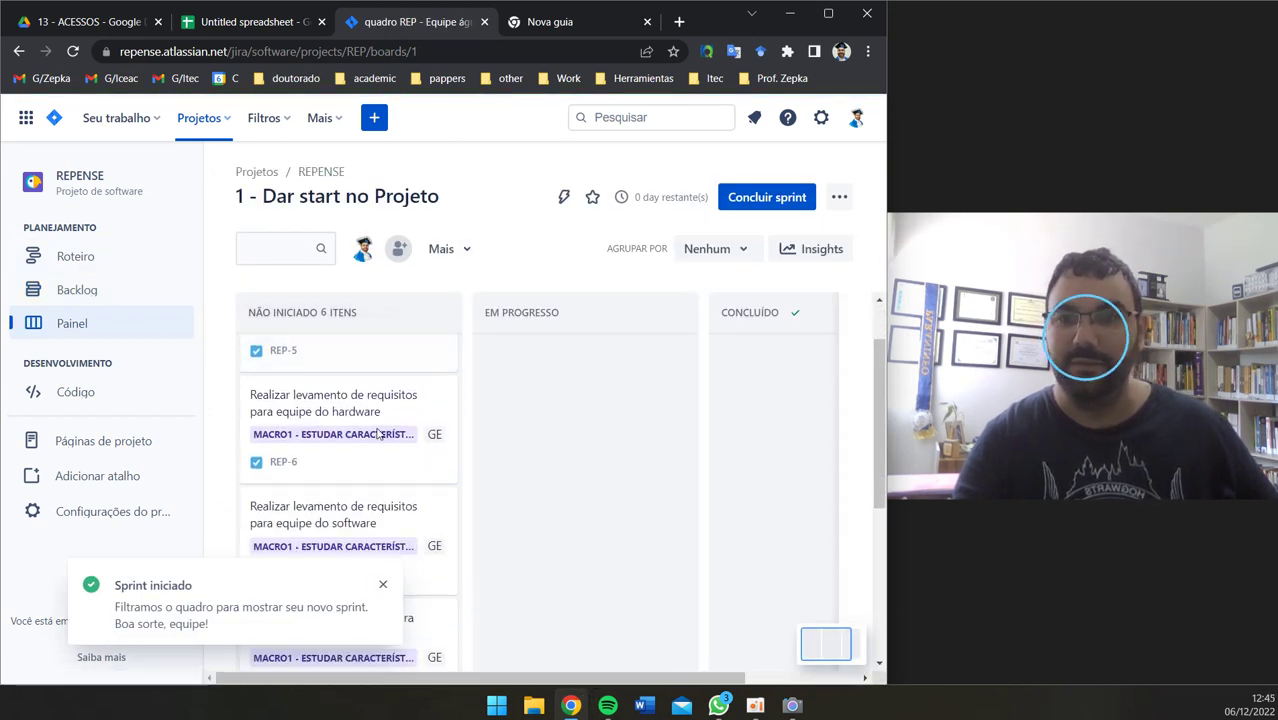
pyautogui.click(382, 585)
pyautogui.scroll(1, 365, 411)
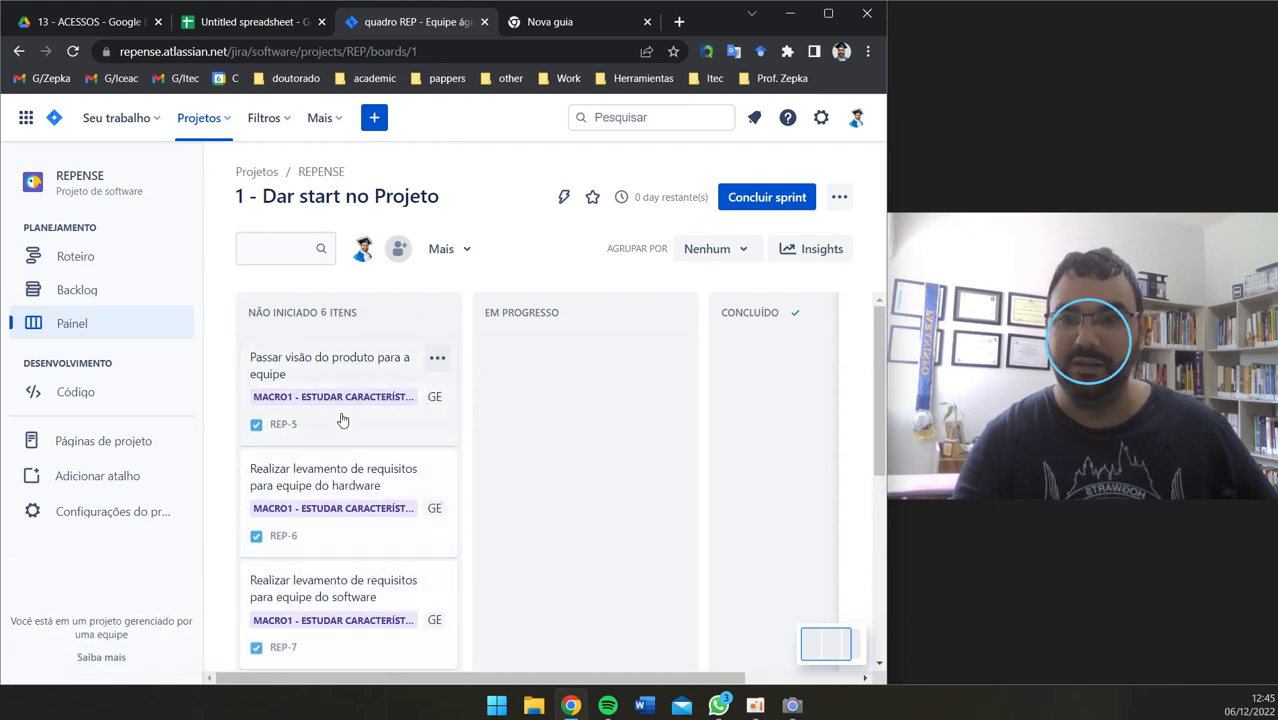
# - Open issue REP-5 from the "NÃO INICIADO" column, view all of its activity and its history, and close the issue
pyautogui.scroll(-1, 351, 446)
pyautogui.scroll(-2, 351, 446)
pyautogui.scroll(2, 351, 448)
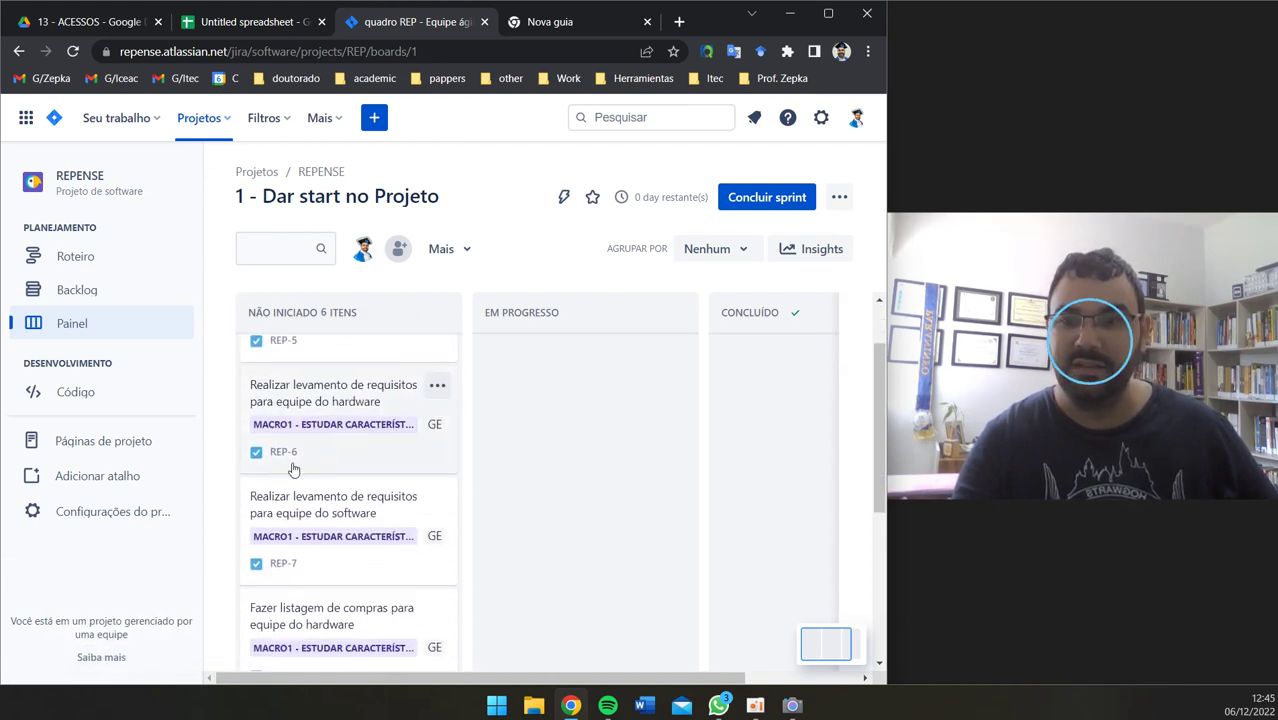
pyautogui.scroll(1, 348, 465)
pyautogui.click(297, 372)
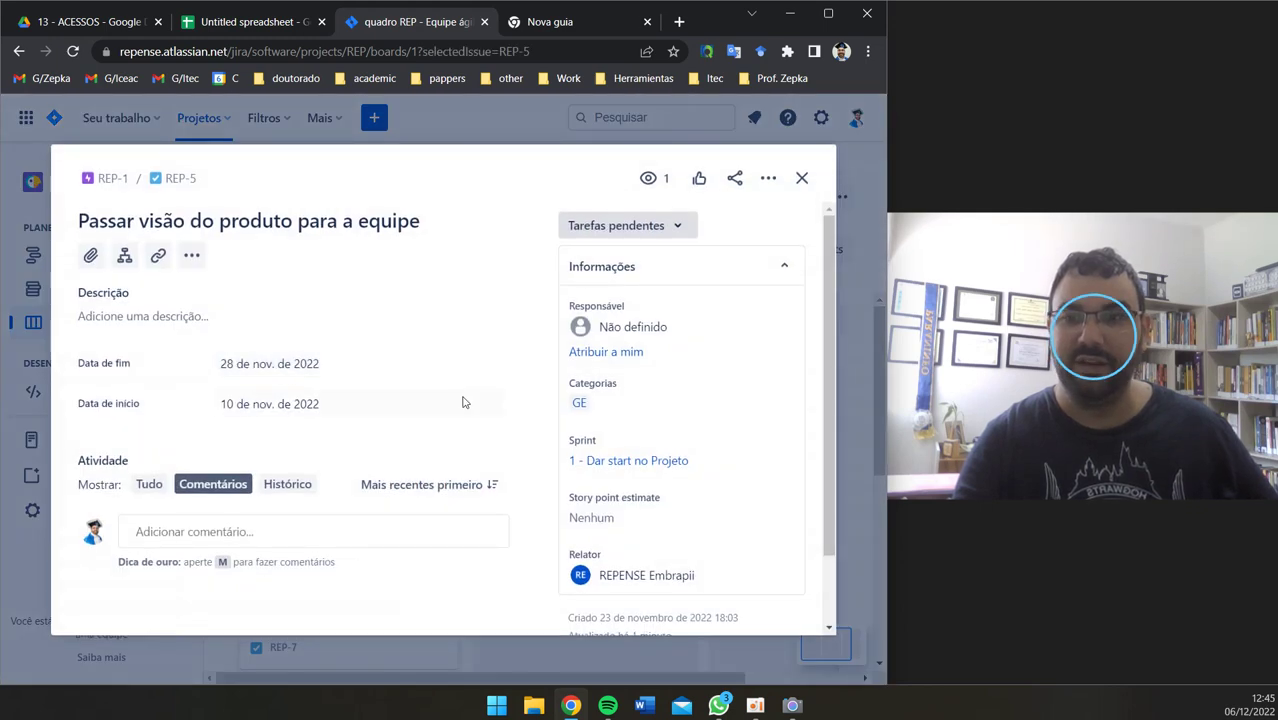
pyautogui.click(163, 484)
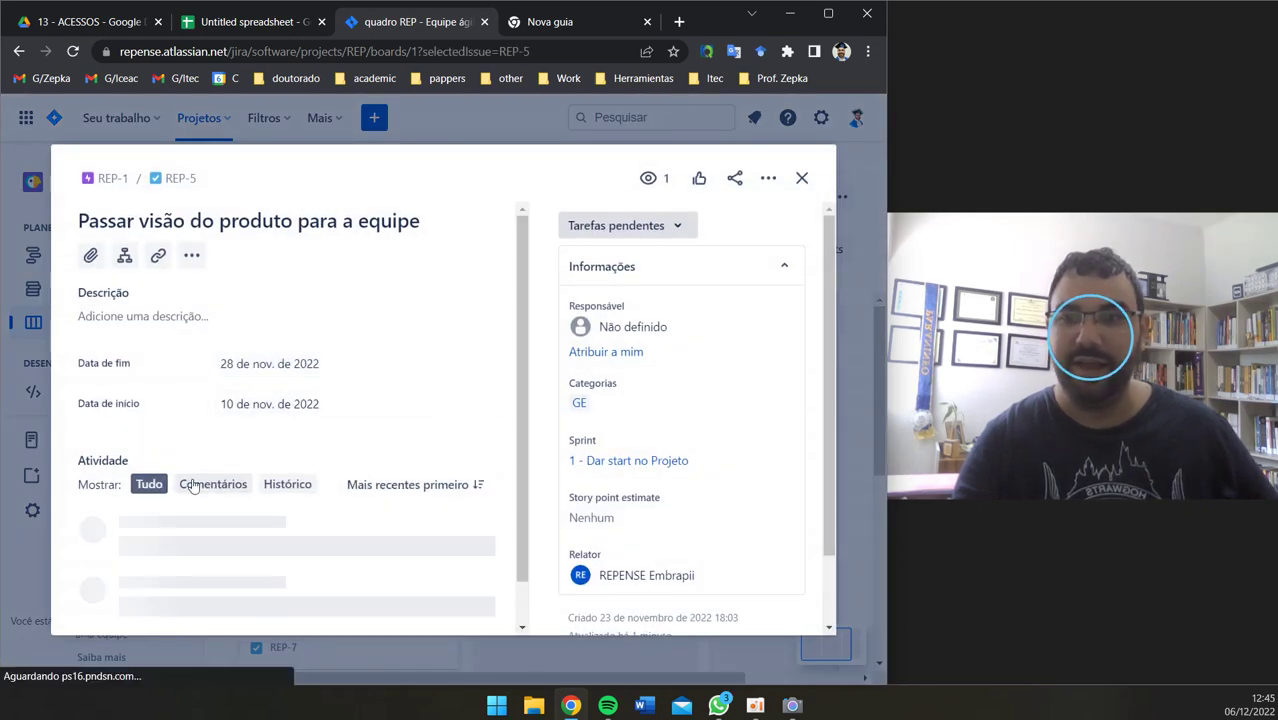
pyautogui.click(267, 487)
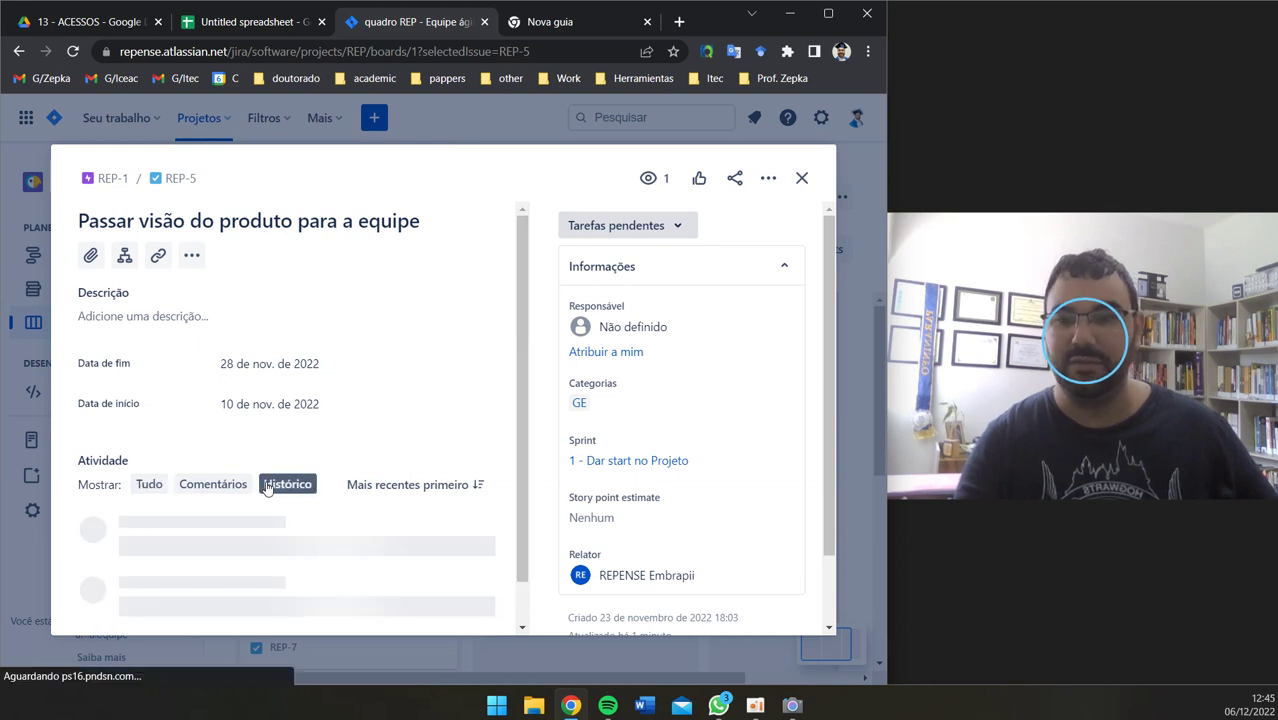
pyautogui.click(802, 178)
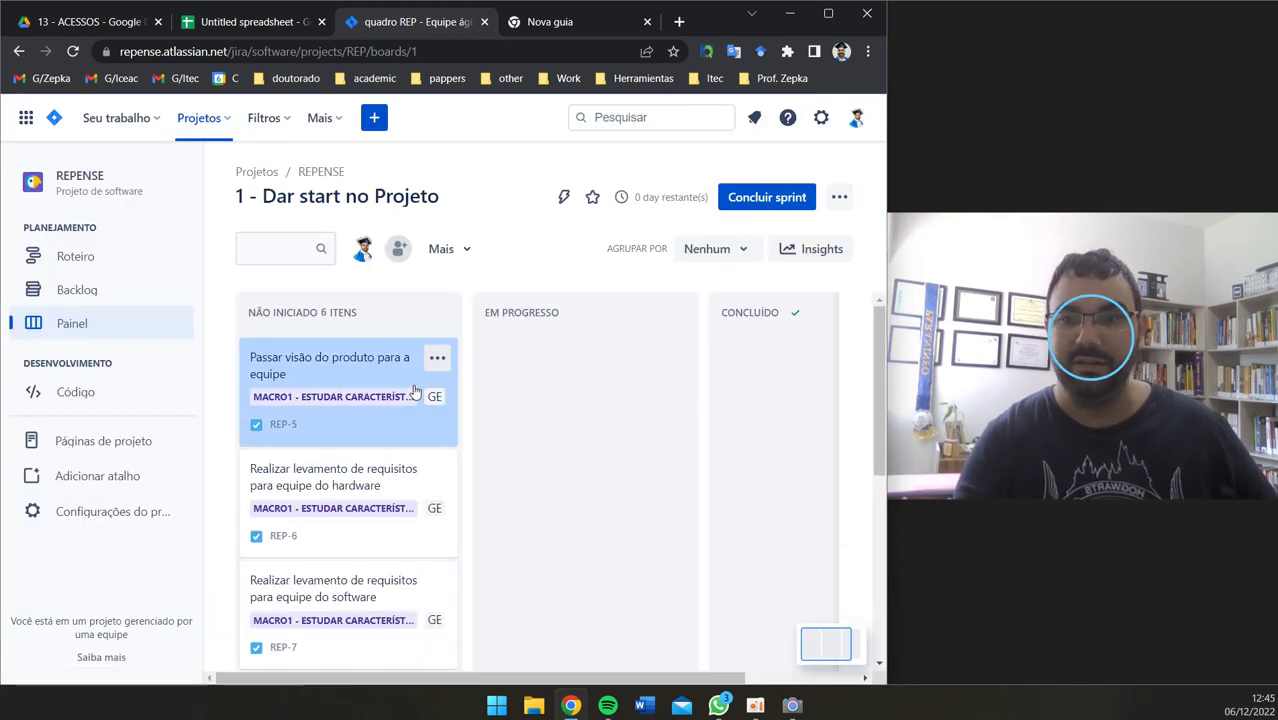
# - Move the task REP-5 "Passar visão do produto para a equipe" from "NÃO INICIADO" to "EM PROGRESSO"
pyautogui.scroll(-2, 420, 400)
pyautogui.scroll(2, 570, 448)
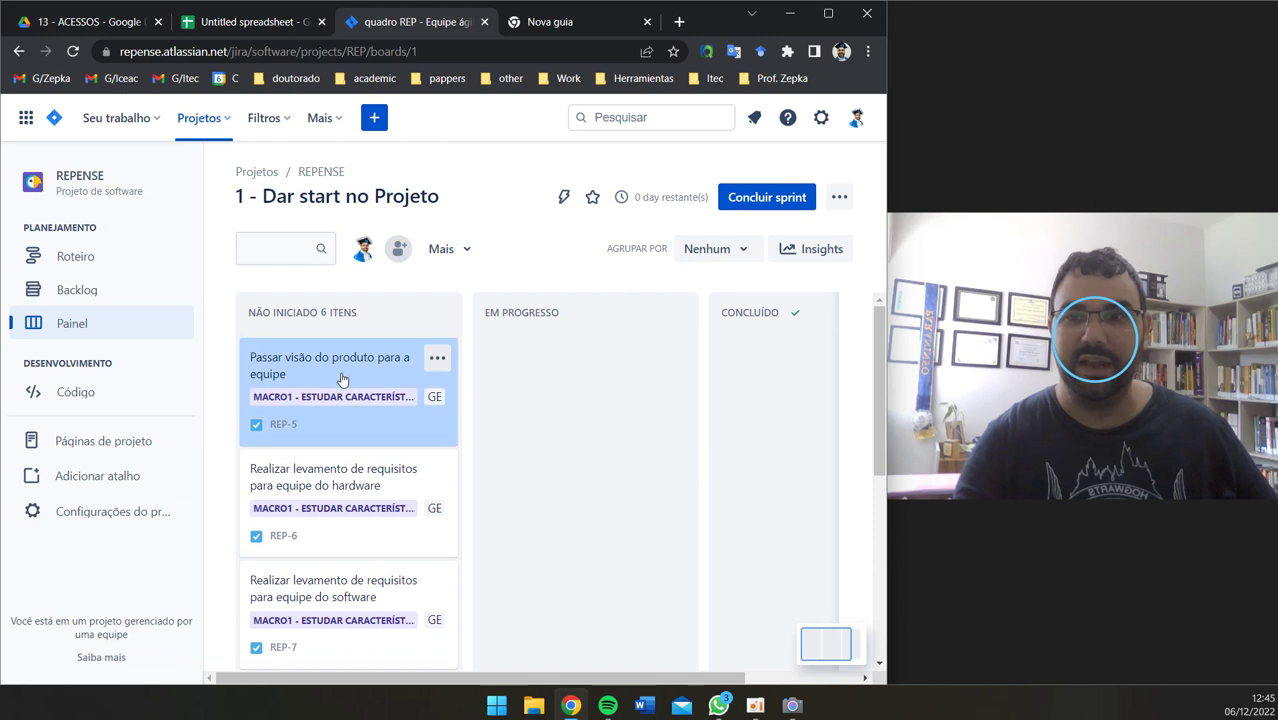
pyautogui.moveTo(307, 367); pyautogui.dragTo(560, 420)
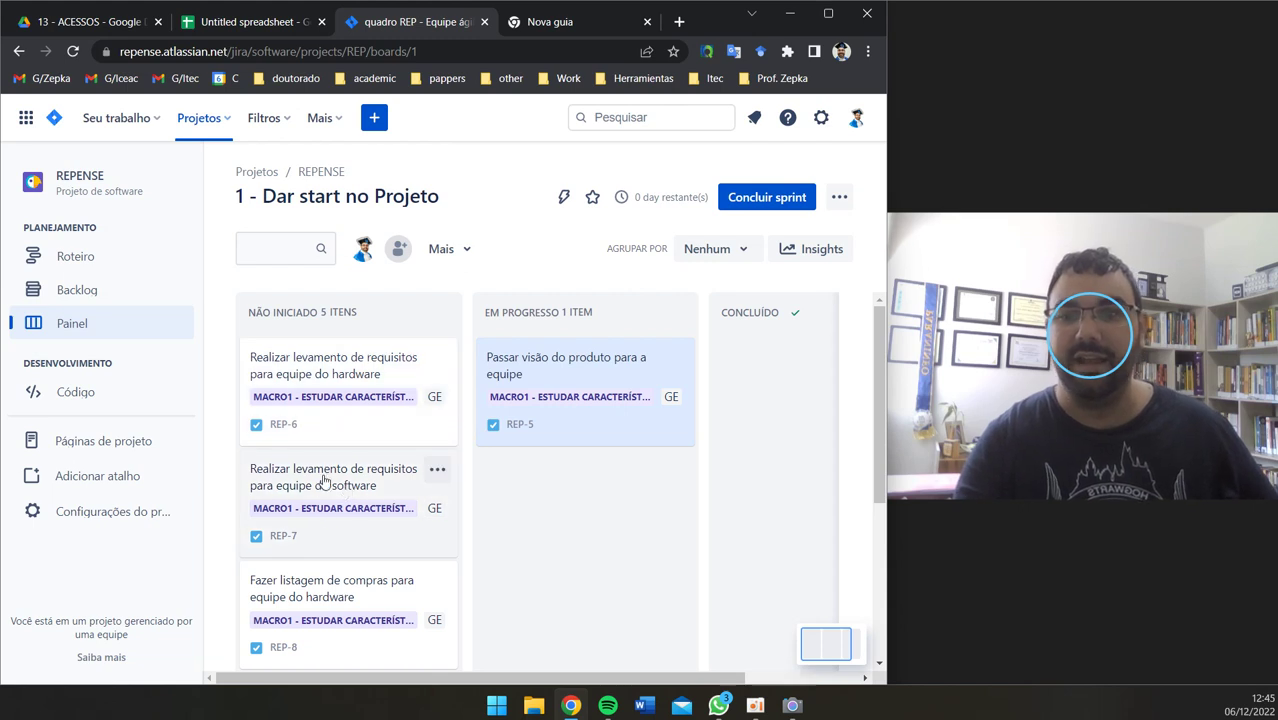
# - Move the task REP-7 "Realizar levamento de requisitos para equipe do software" to "CONCLUÍDO" and look over the board's columns
pyautogui.moveTo(323, 480); pyautogui.dragTo(716, 430)
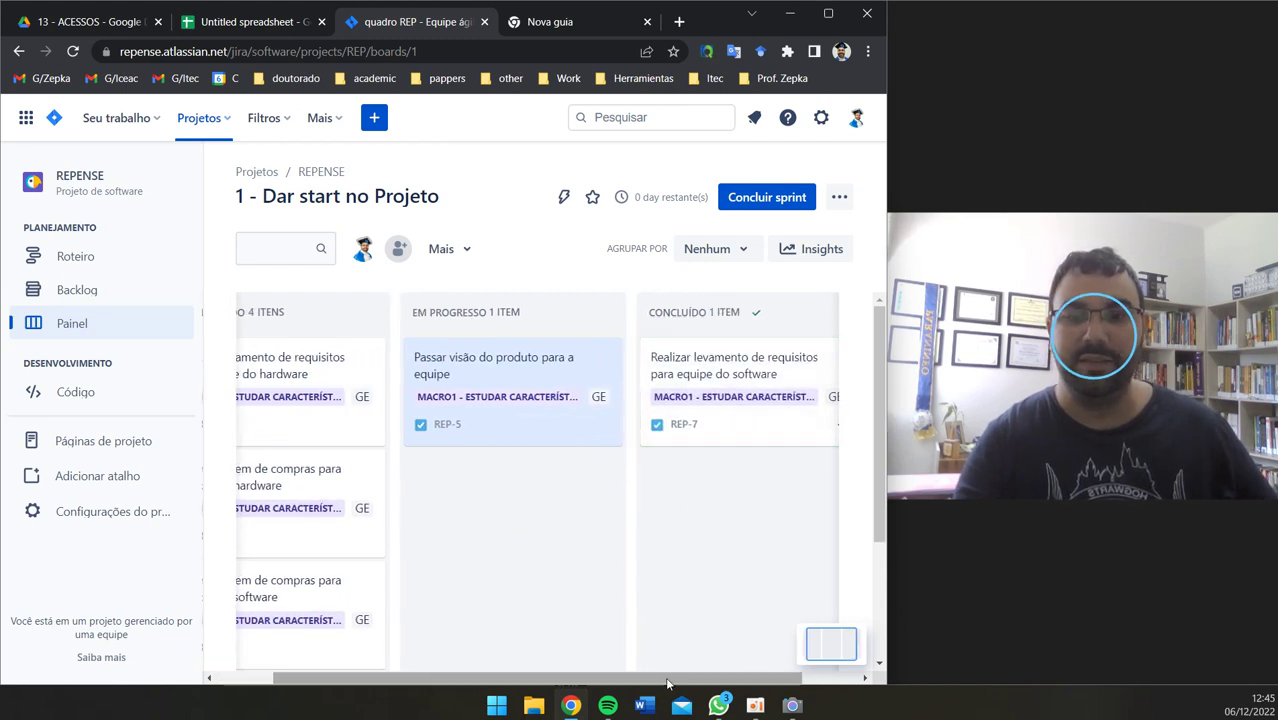
pyautogui.moveTo(668, 677); pyautogui.dragTo(603, 685)
pyautogui.hscroll(3, 790, 655)
pyautogui.hscroll(-3, 700, 656)
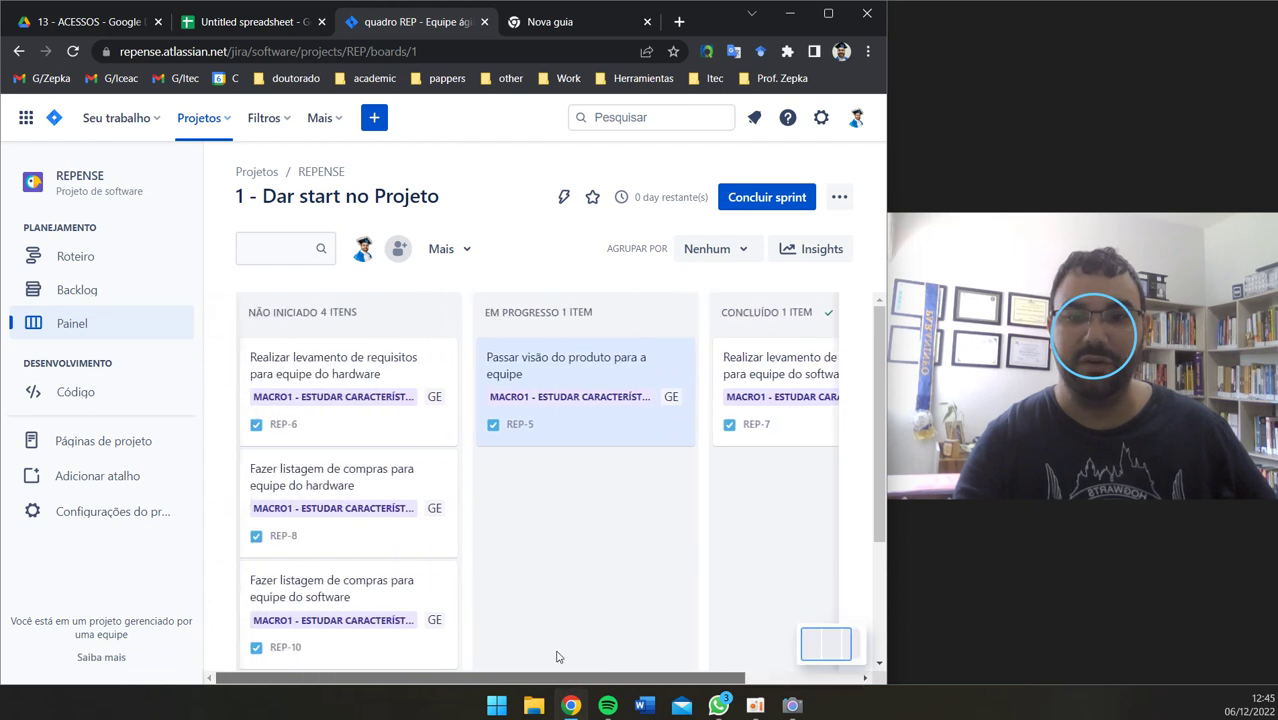
pyautogui.hscroll(3, 549, 657)
pyautogui.hscroll(-3, 520, 640)
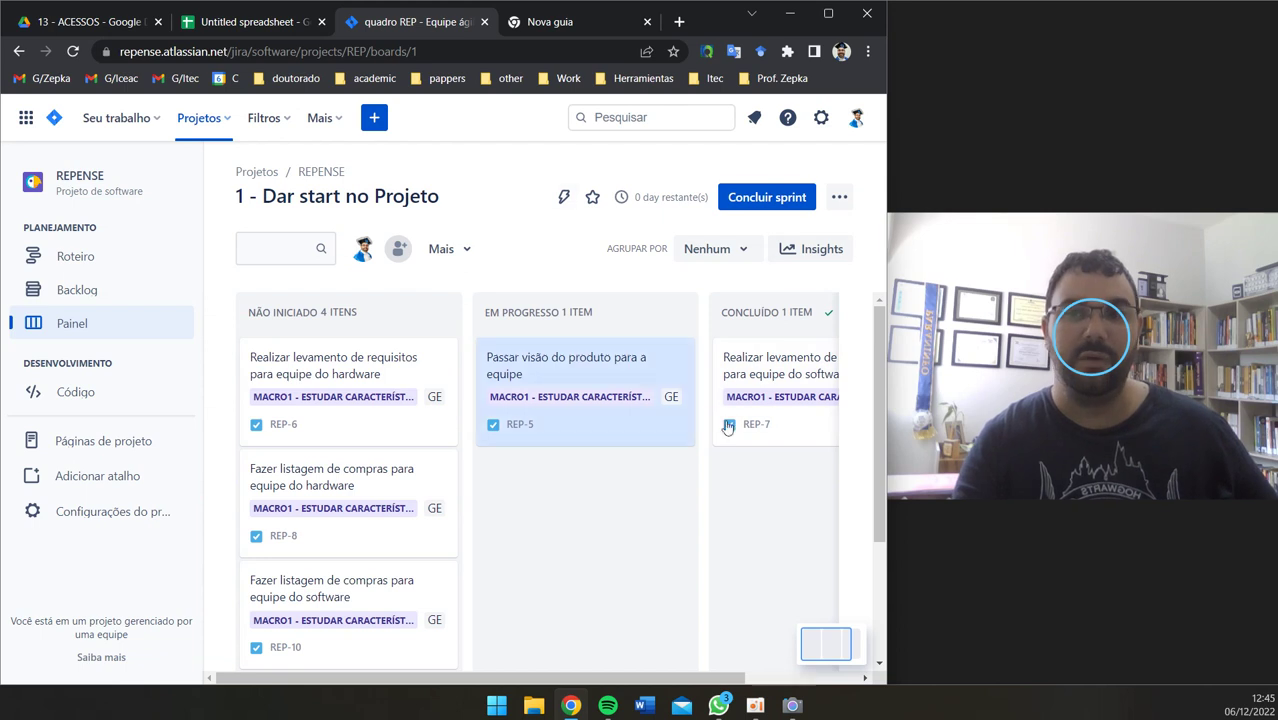